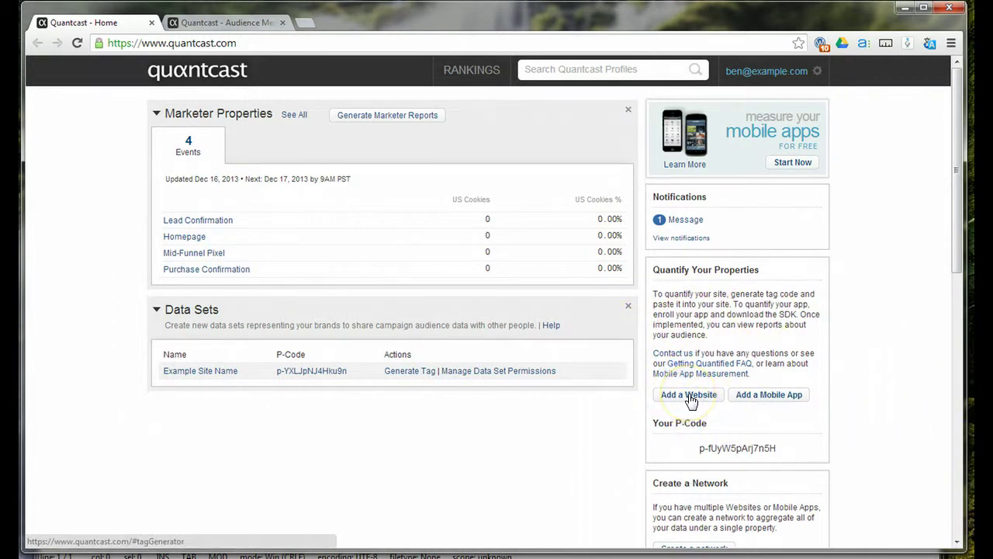
Step: Start adding a website and collapse the AdChoices Privacy Icon and Advanced Settings sections, keeping the Your Tag section expanded
left_click(689, 395)
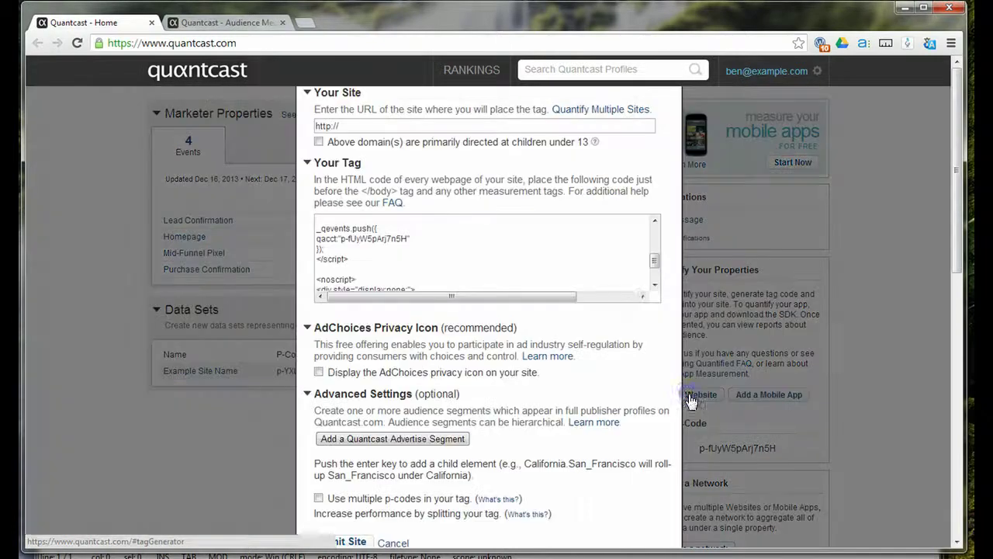
left_click(377, 127)
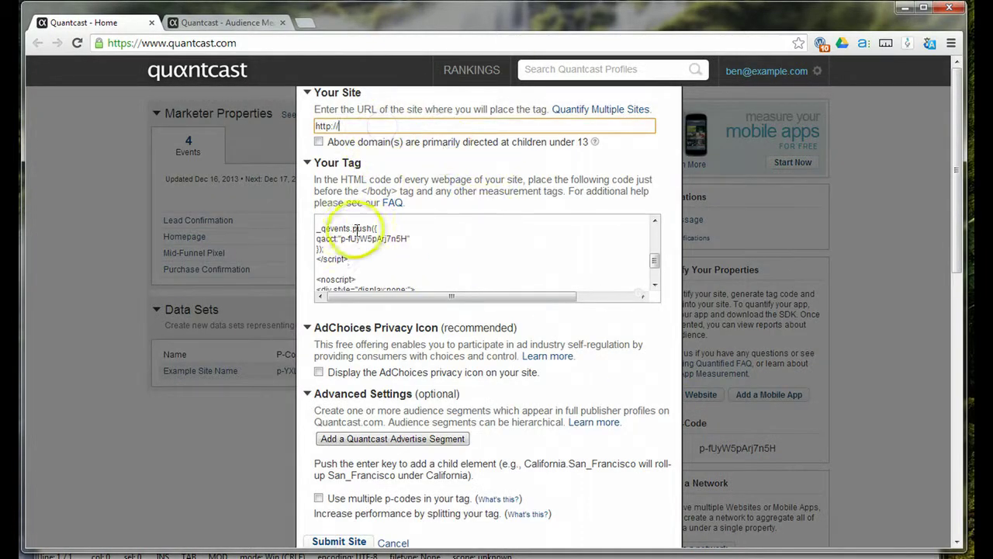
left_click(330, 163)
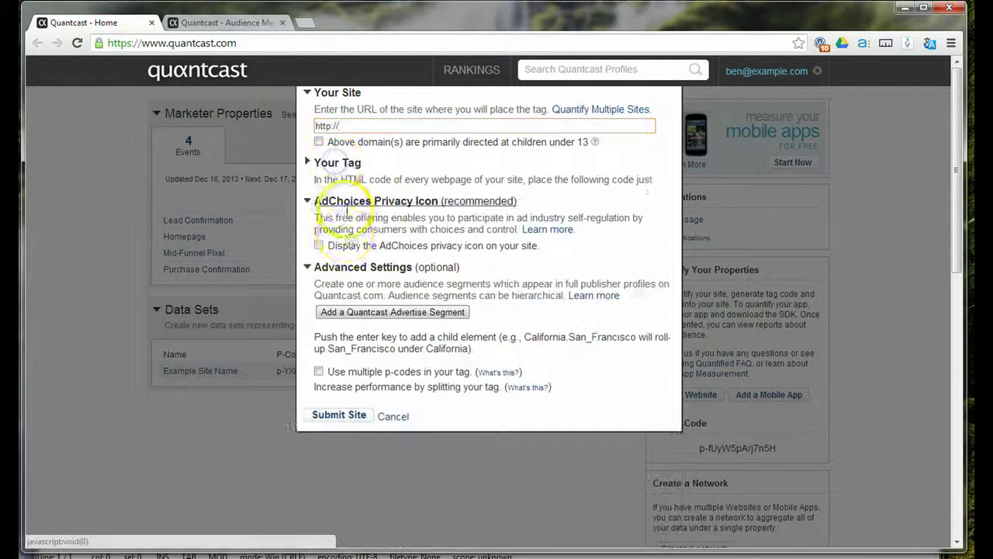
left_click(374, 194)
left_click(365, 215)
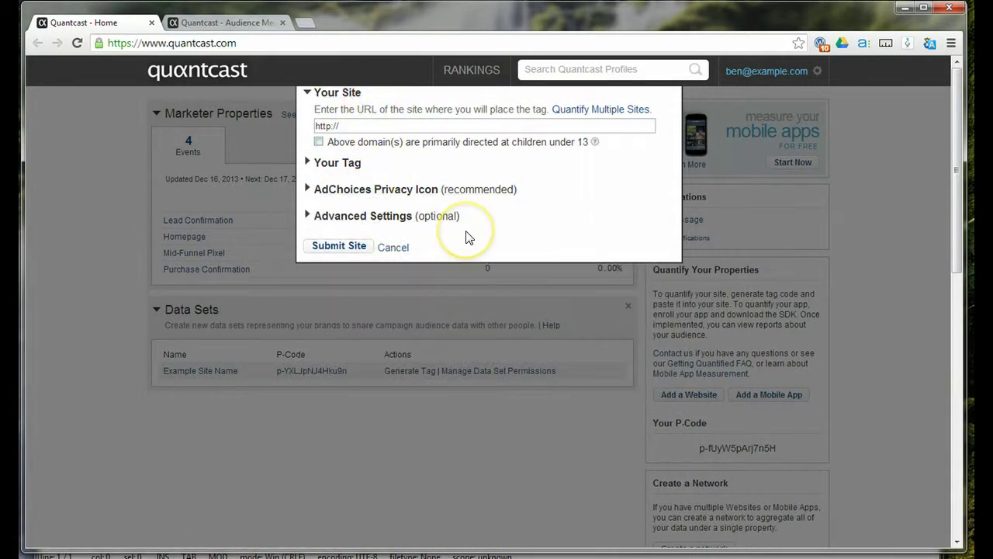
left_click(348, 162)
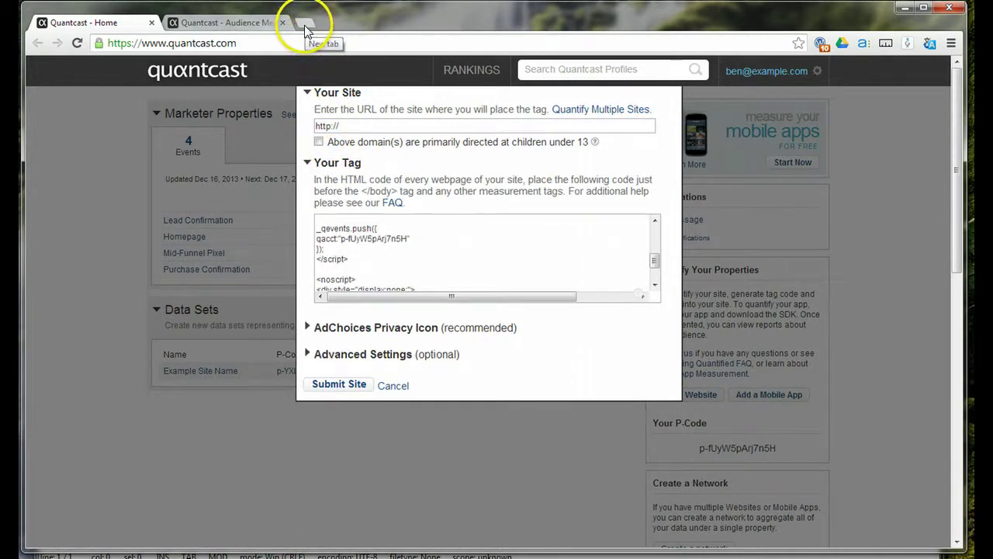
Step: Search Google for "escrow software" in a new browser tab
left_click(305, 23)
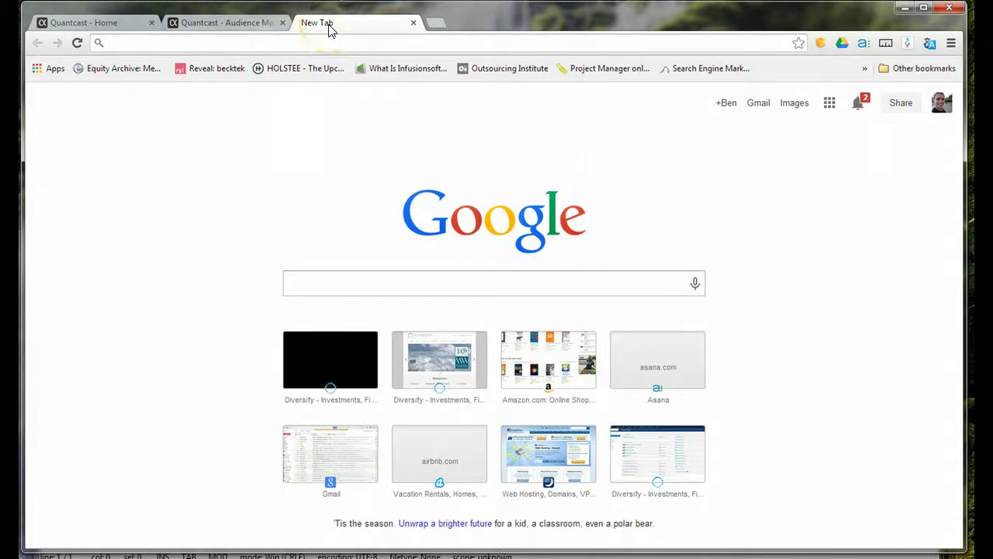
type("esc")
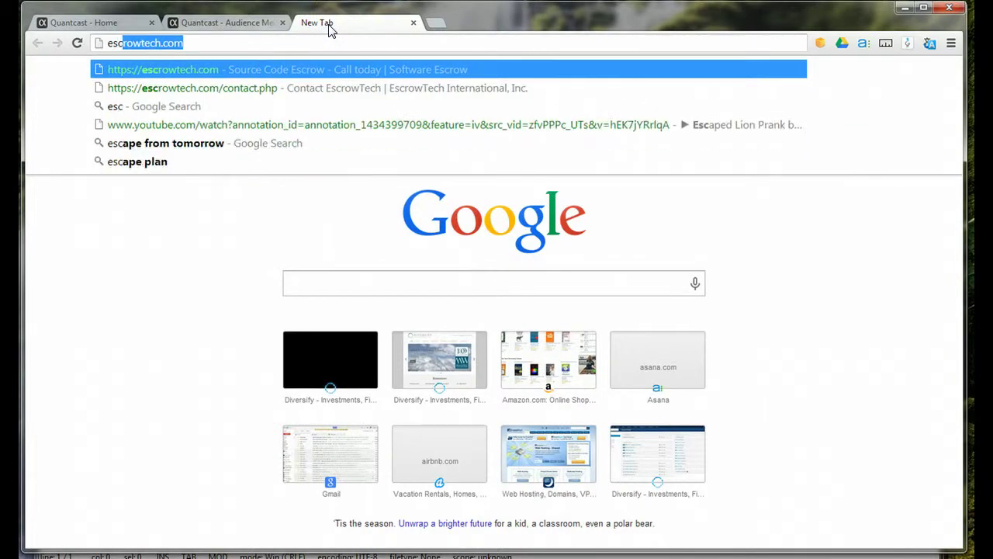
type("r")
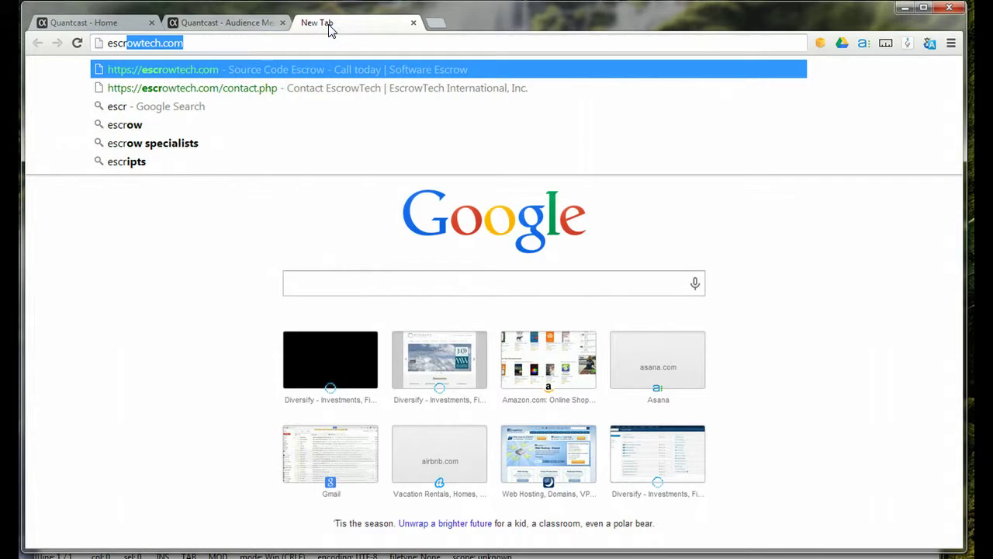
key("BackSpace")
key("BackSpace")
key("BackSpace")
key("BackSpace")
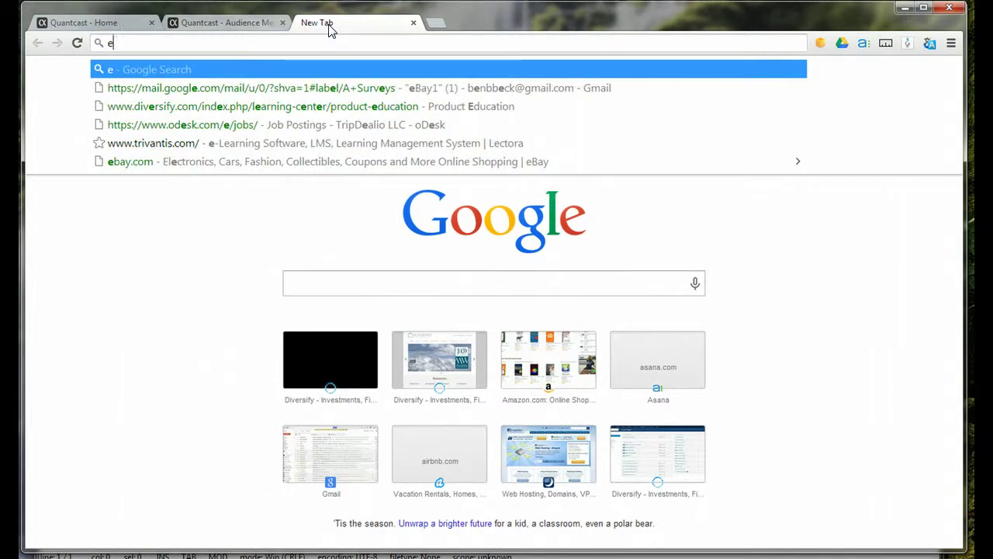
type("scrow software")
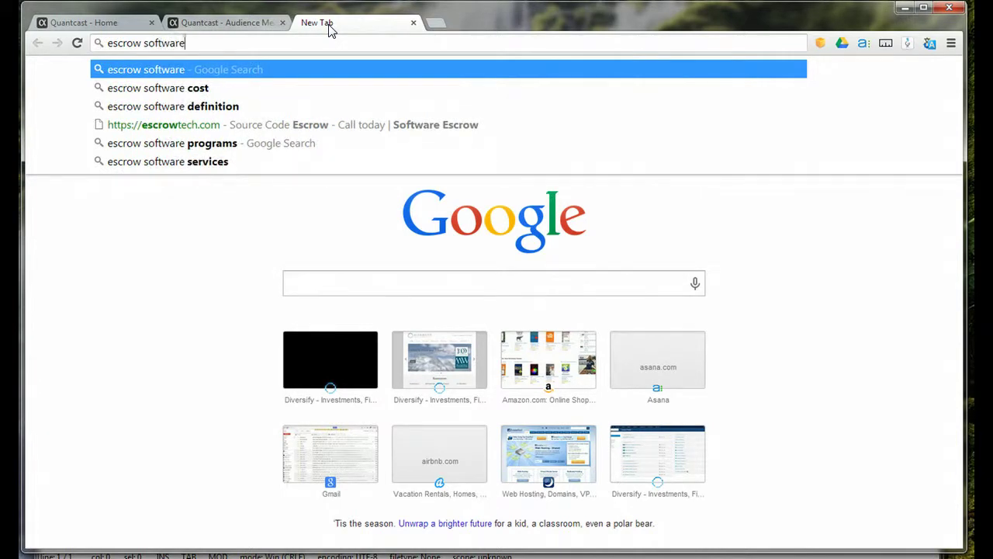
key("Return")
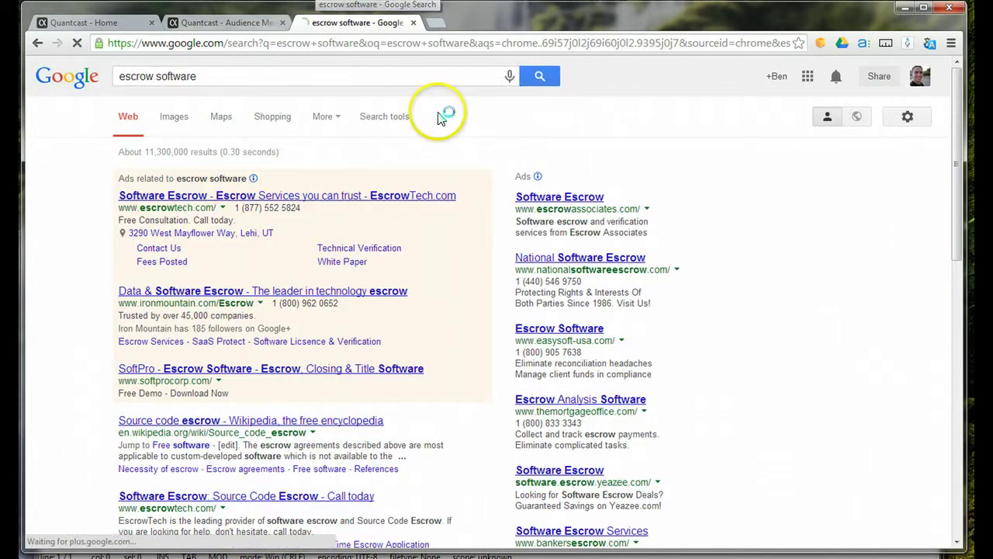
Step: Open the Iron Mountain result "Software and Technology Escrow Protection" from the search results
scroll(466, 144, "down", 3)
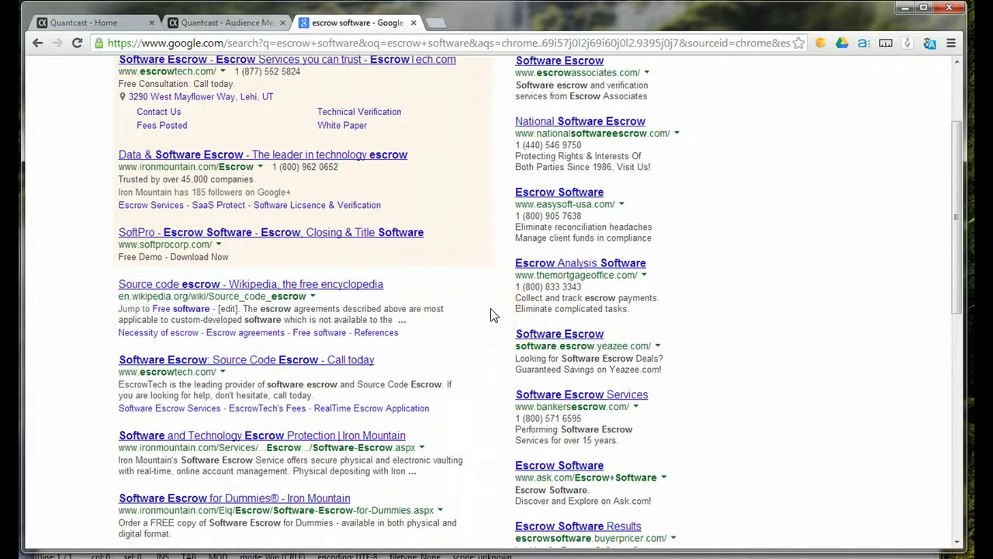
scroll(490, 314, "down", 1)
scroll(490, 314, "down", 1)
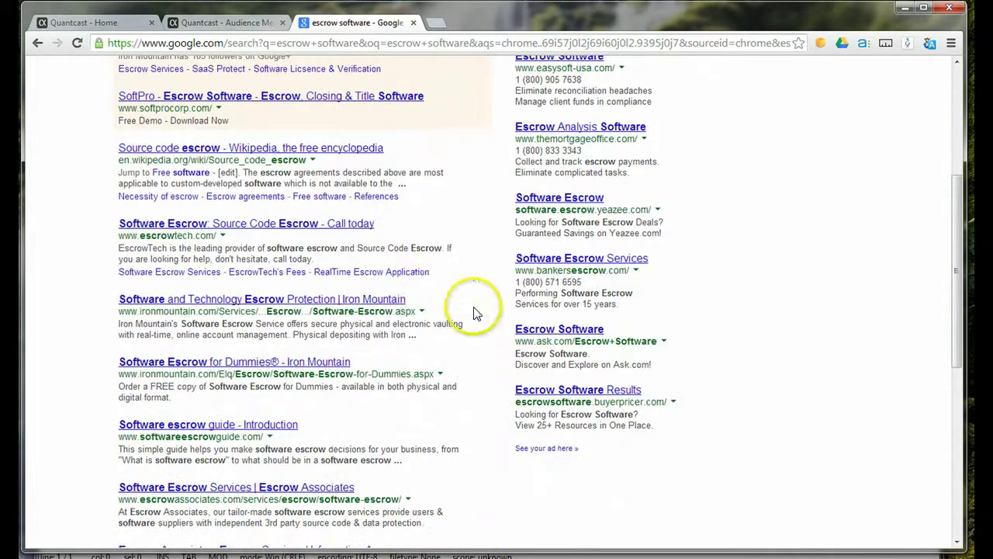
right_click(353, 298)
left_click(390, 314)
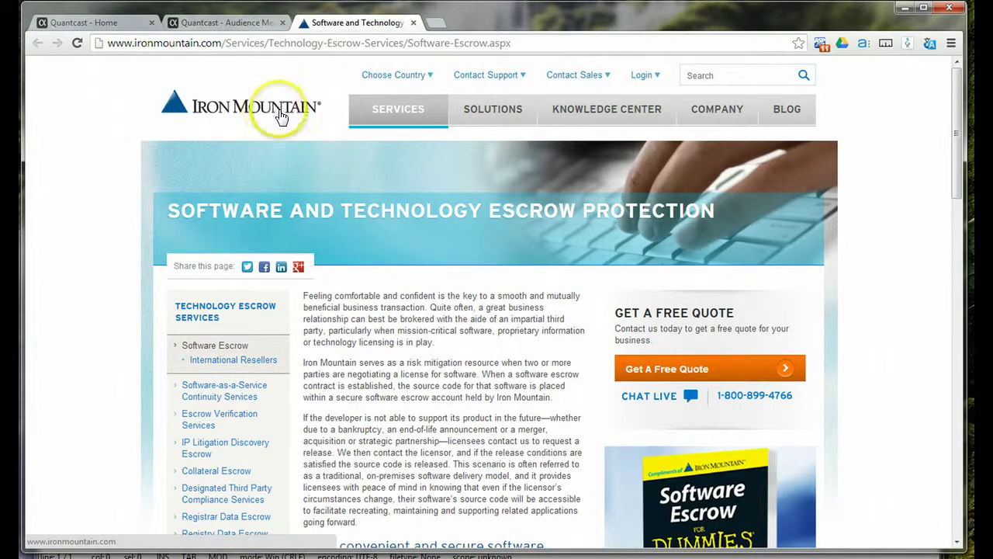
scroll(442, 326, "down", 4)
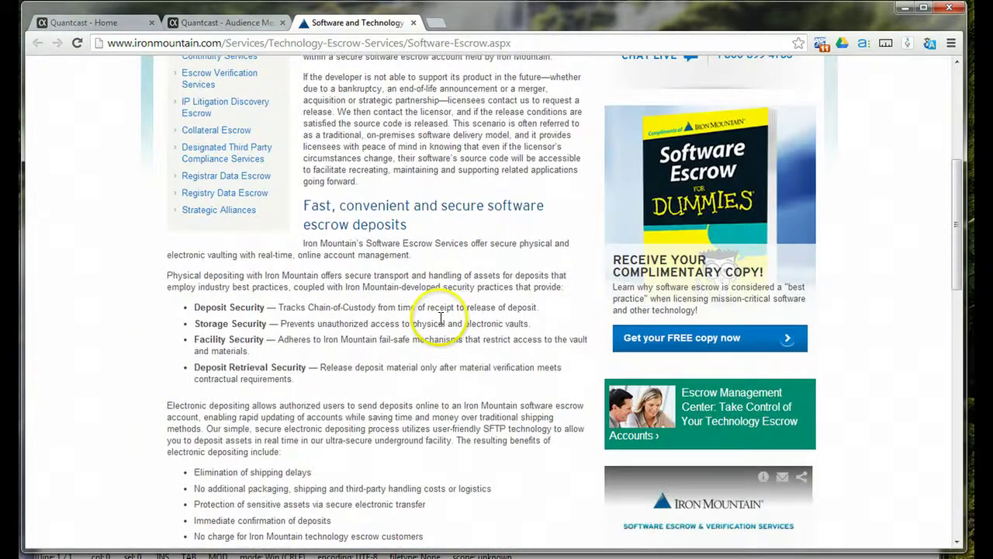
scroll(441, 318, "down", 3)
scroll(441, 318, "up", 4)
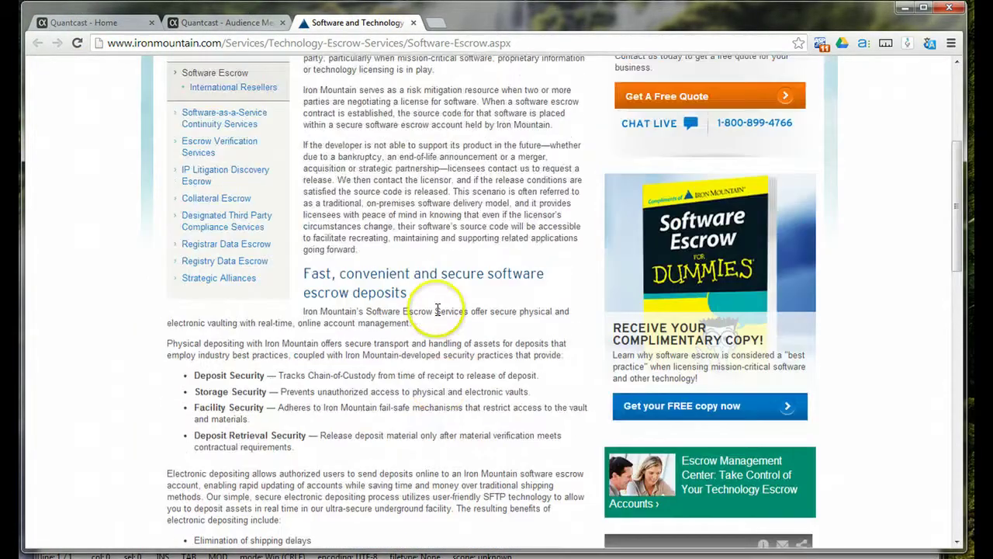
left_click(214, 43)
left_click_drag(221, 43, 101, 42)
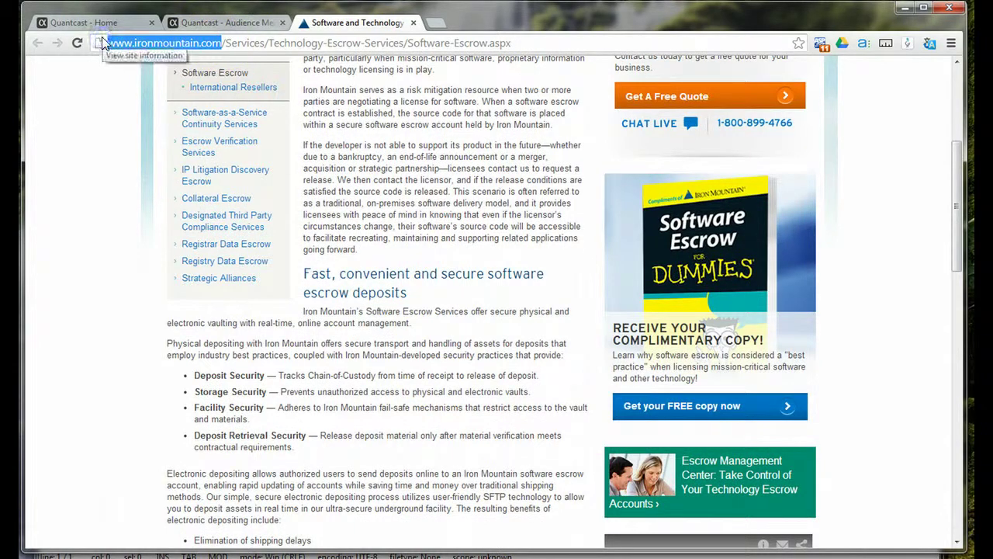
key("ctrl+c")
left_click(81, 22)
left_click(458, 125)
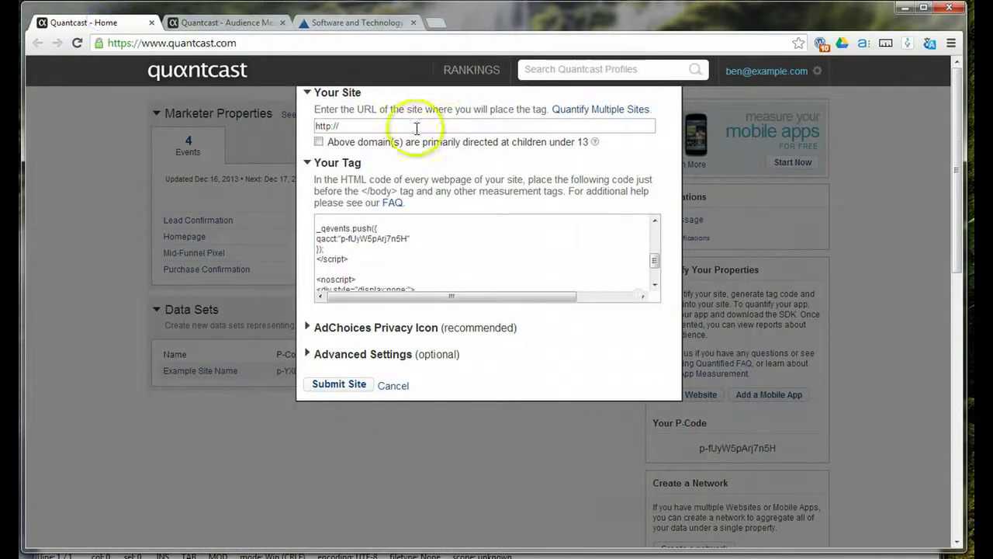
key("ctrl+v")
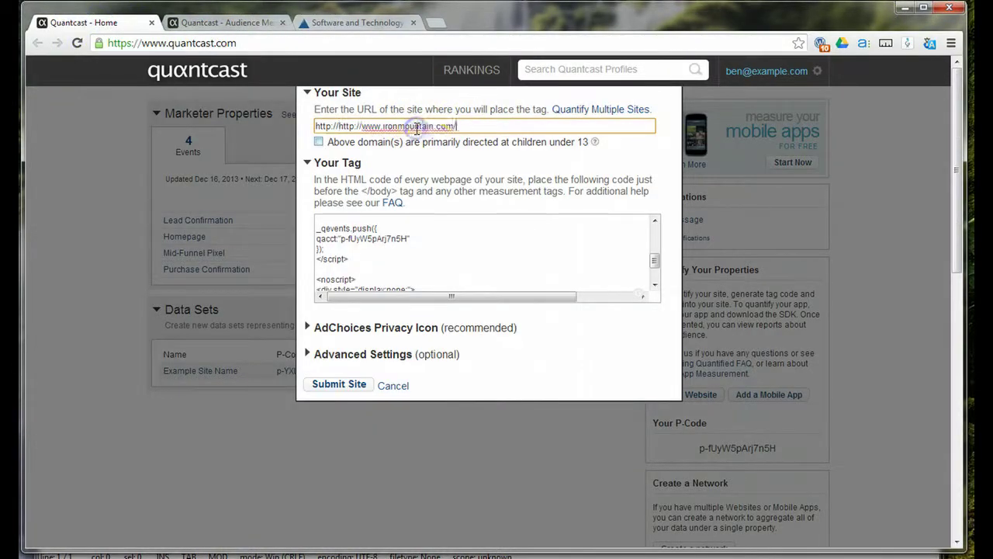
left_click(339, 126)
left_click_drag(340, 126, 275, 126)
key("BackSpace")
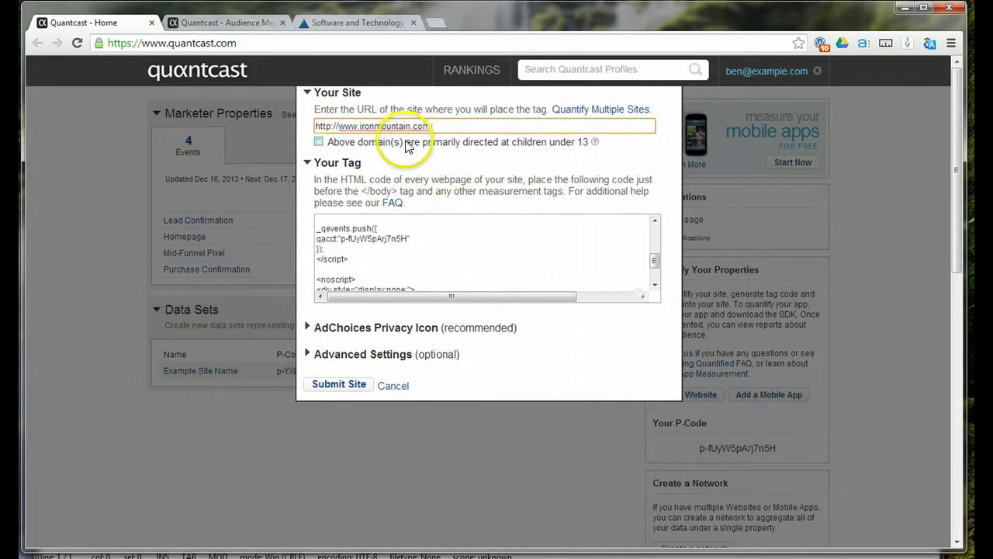
left_click(347, 146)
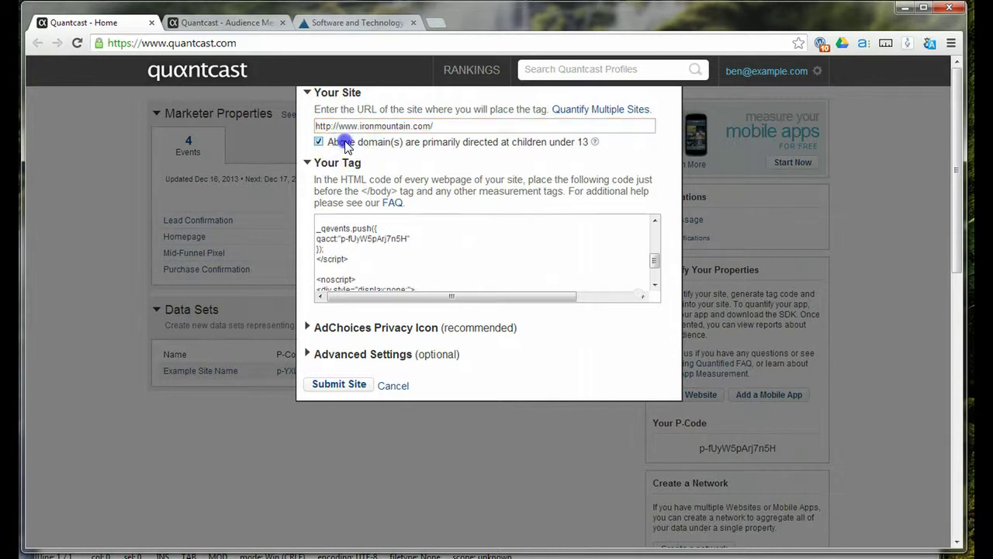
left_click(318, 142)
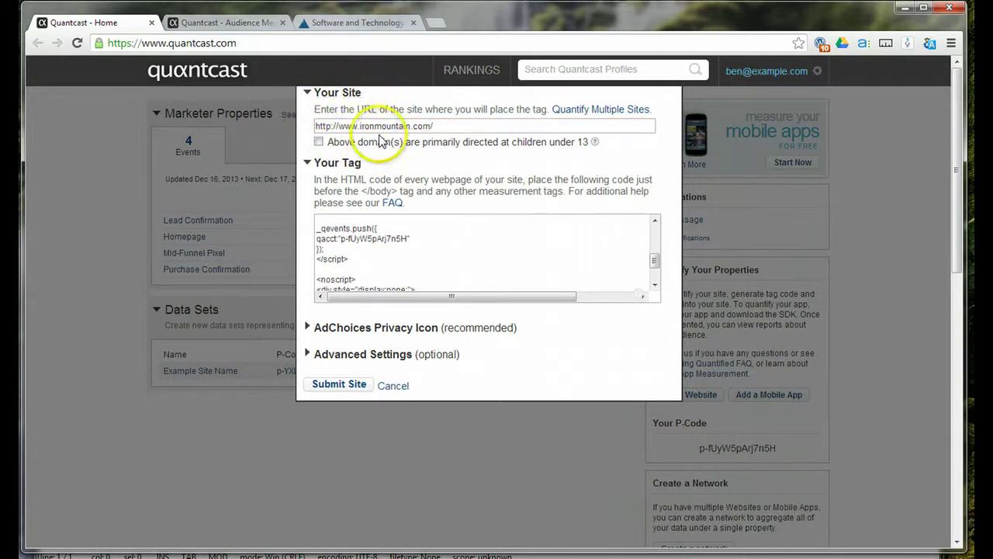
Step: Select the entire generated tag code and look over the Iron Mountain page before returning to the website form
left_click(418, 242)
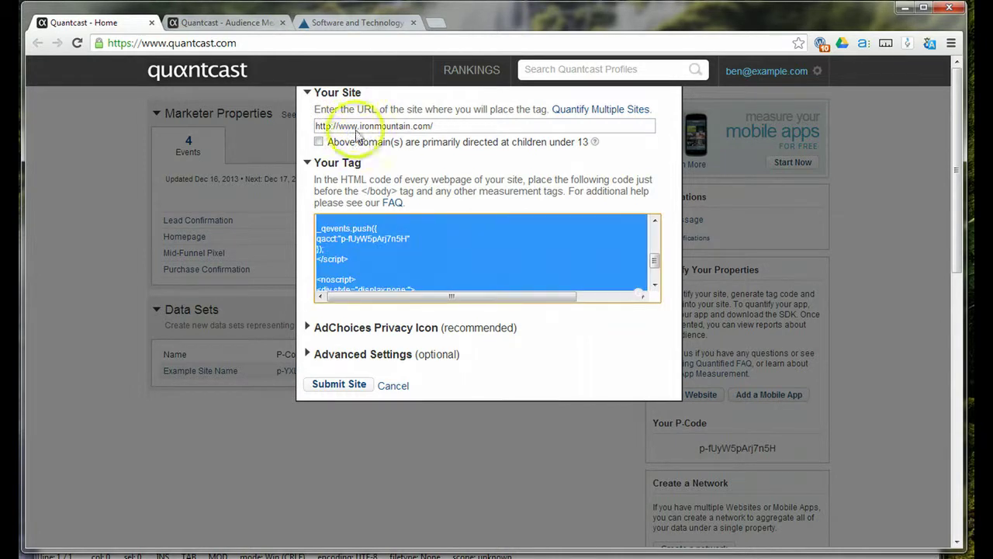
left_click(345, 22)
scroll(367, 149, "down", 1)
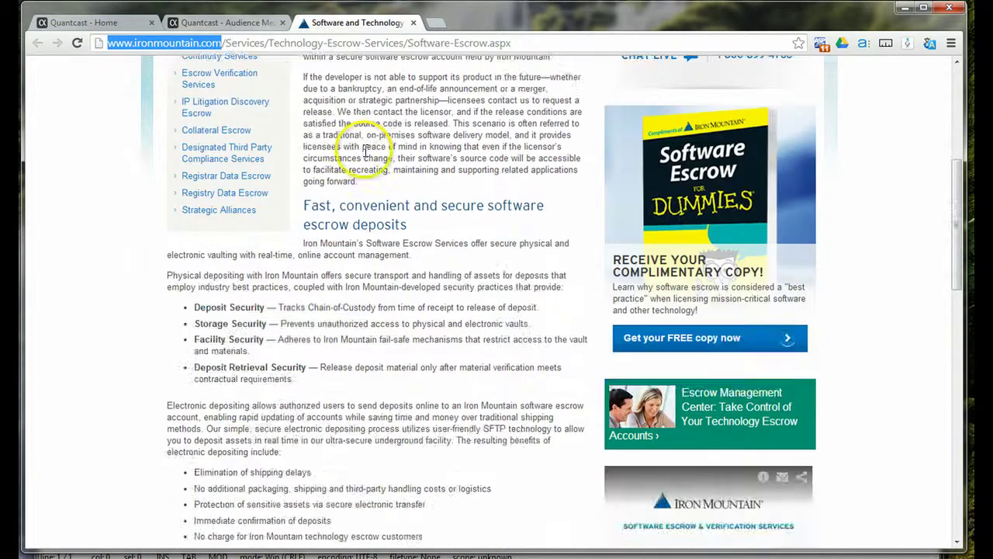
scroll(361, 144, "up", 5)
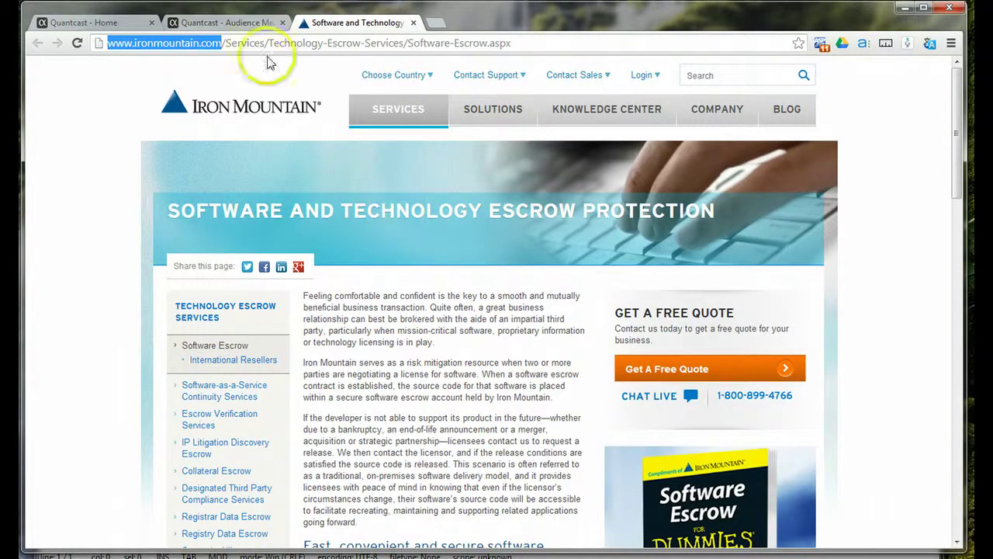
left_click(120, 23)
left_click(343, 126)
key("ctrl+v")
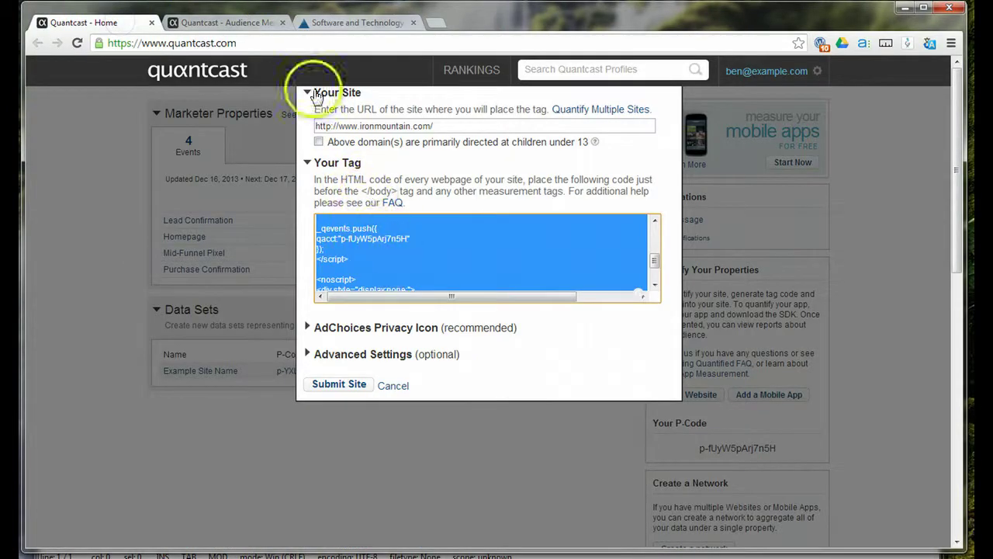
Step: Inspect the HTML of the "Software and Technology Escrow Protection" heading on the Iron Mountain page
left_click(385, 27)
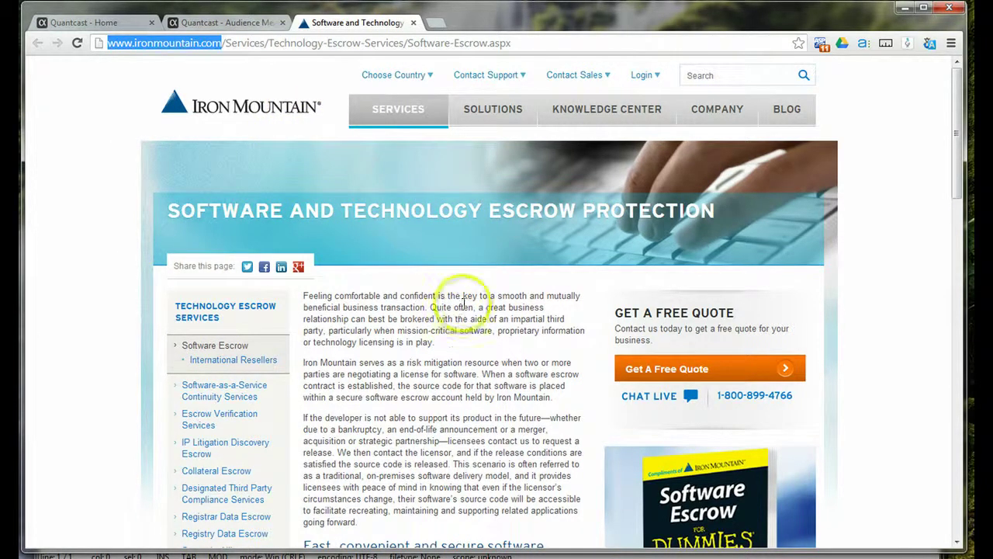
right_click(503, 214)
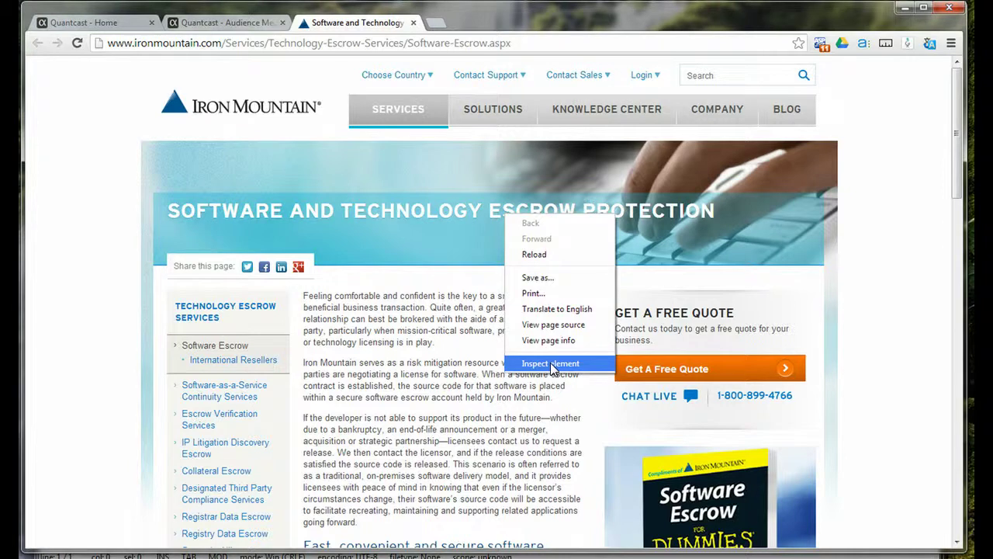
left_click(552, 364)
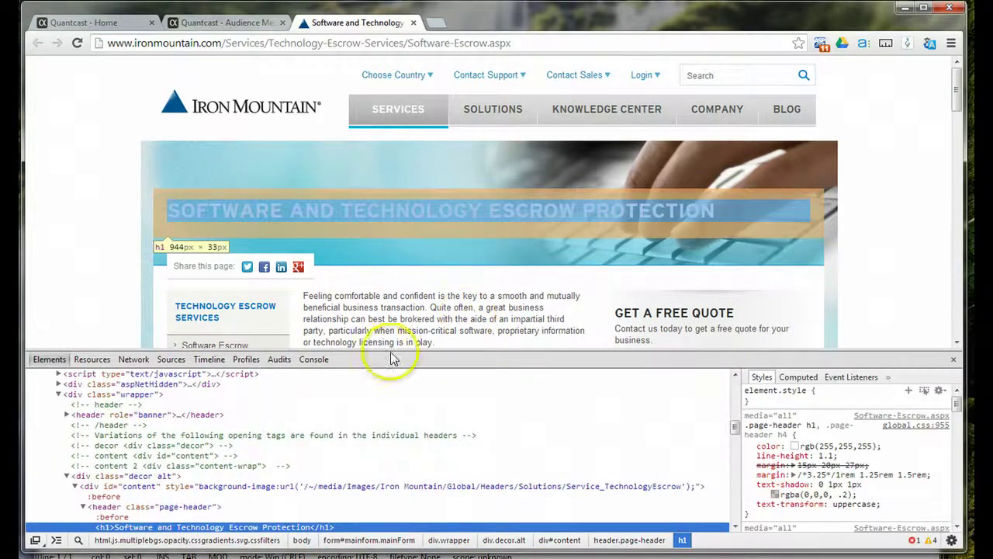
scroll(200, 433, "down", 2)
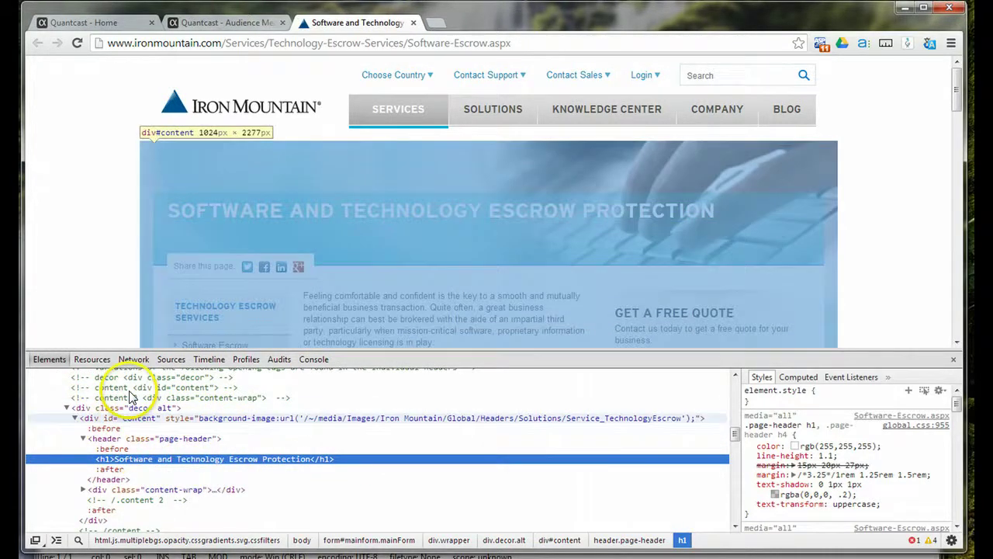
scroll(355, 299, "down", 10)
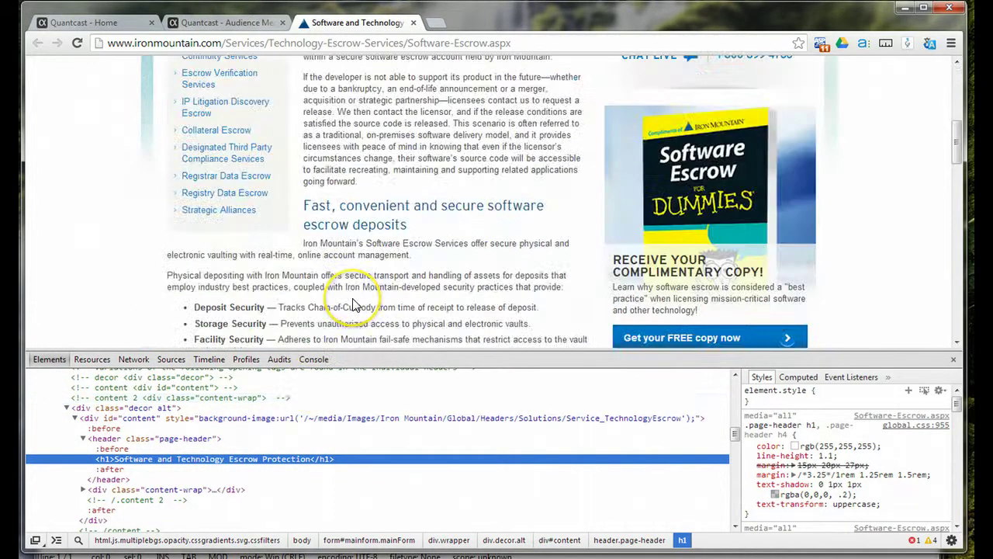
scroll(354, 305, "down", 2)
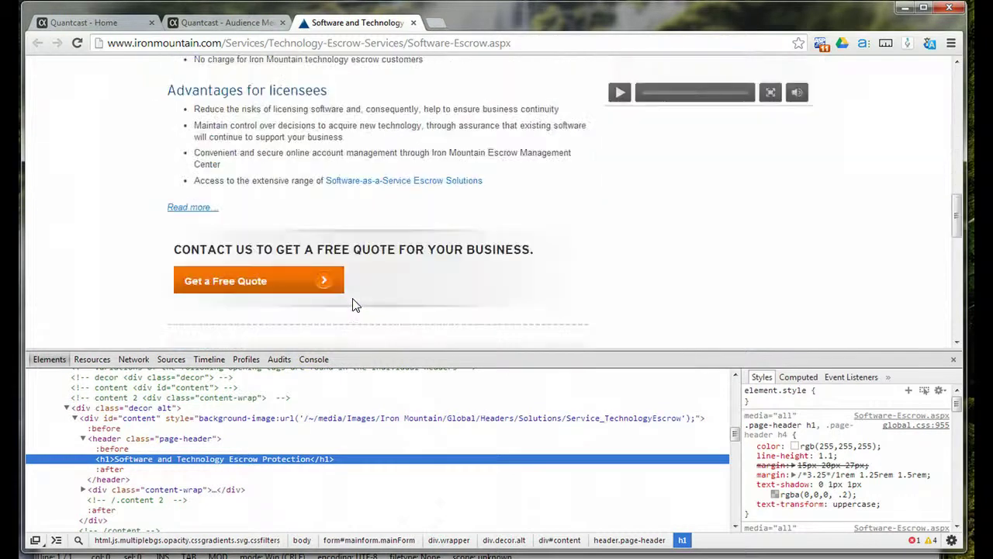
Step: Locate the closing body tag in the Iron Mountain page's inspected HTML by collapsing the header, content and body elements and reopening the body
left_click(83, 438)
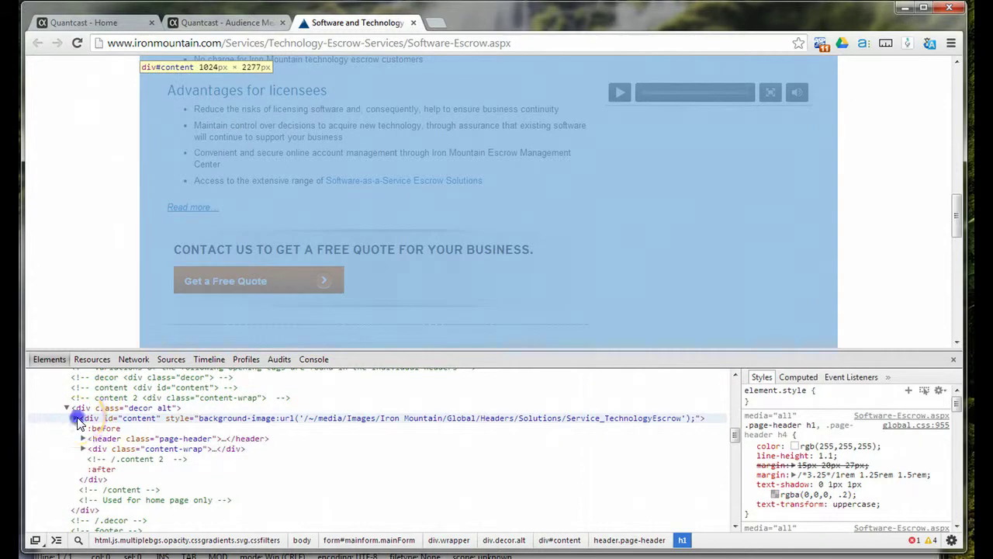
left_click(75, 418)
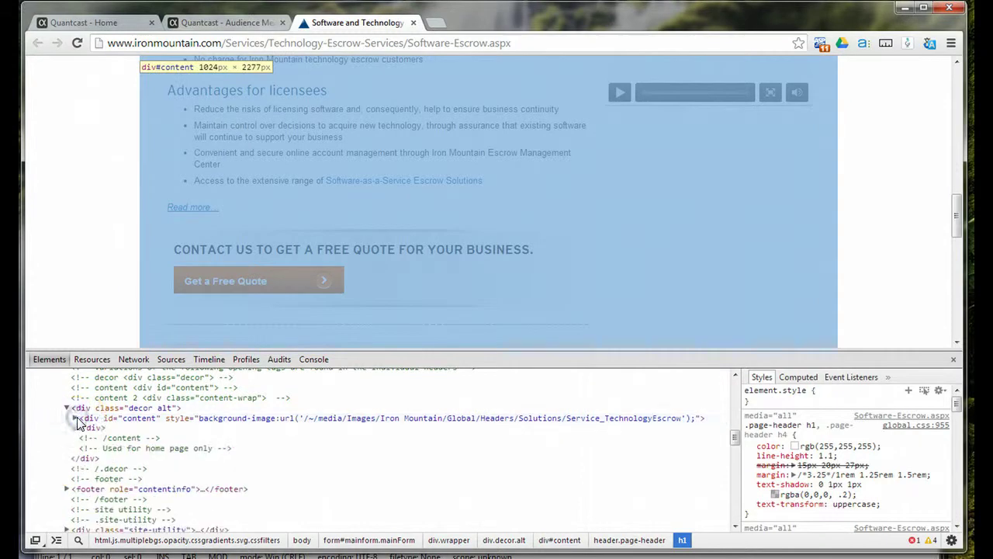
scroll(133, 458, "up", 10)
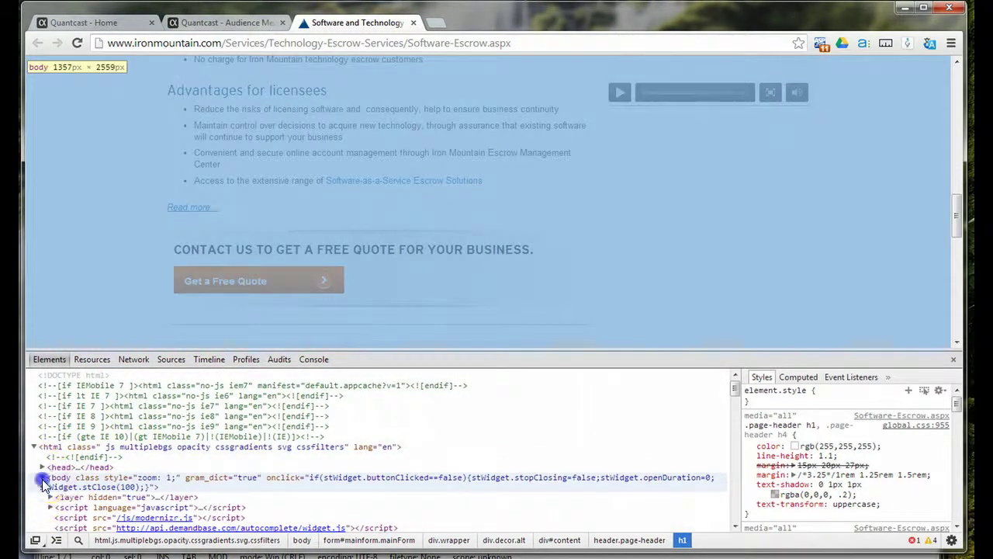
left_click(42, 478)
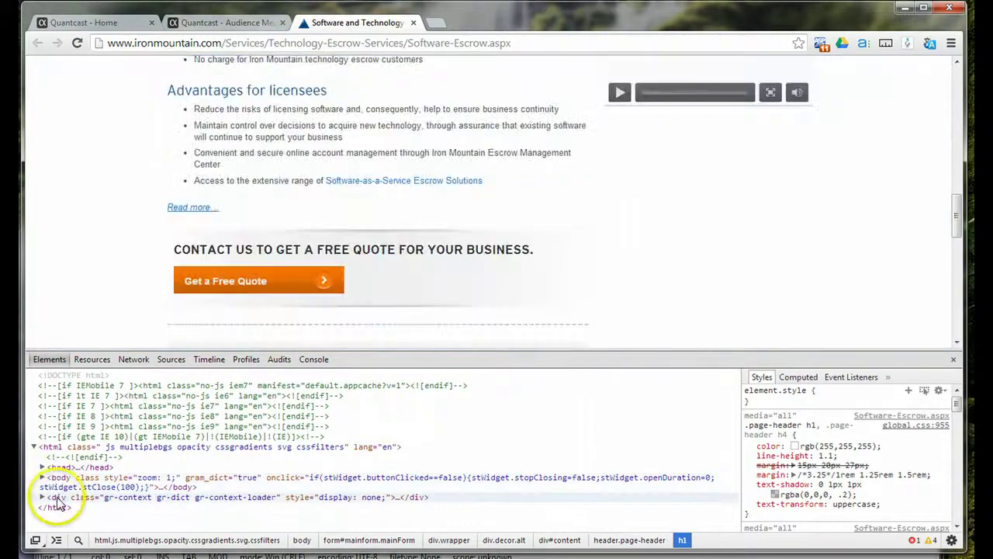
left_click(41, 477)
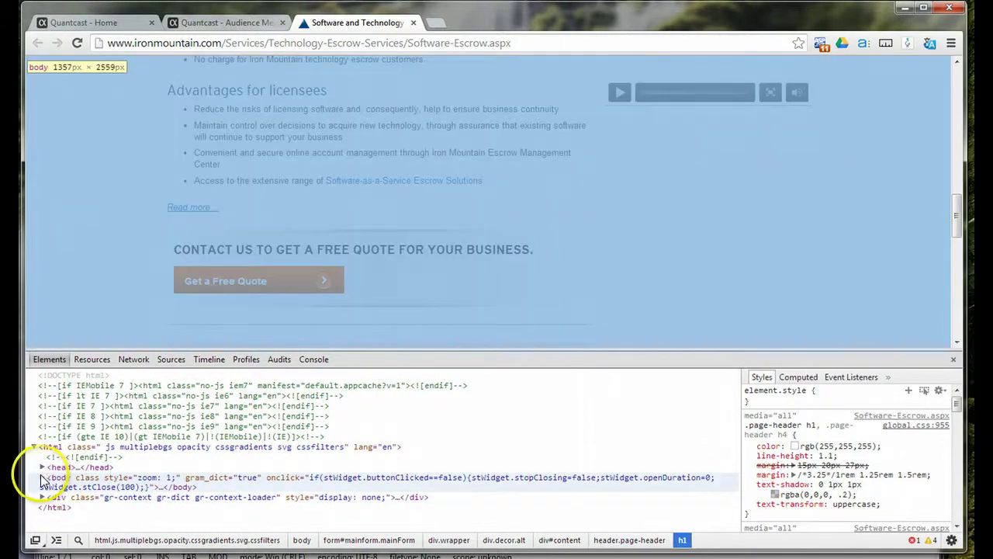
double_click(167, 488)
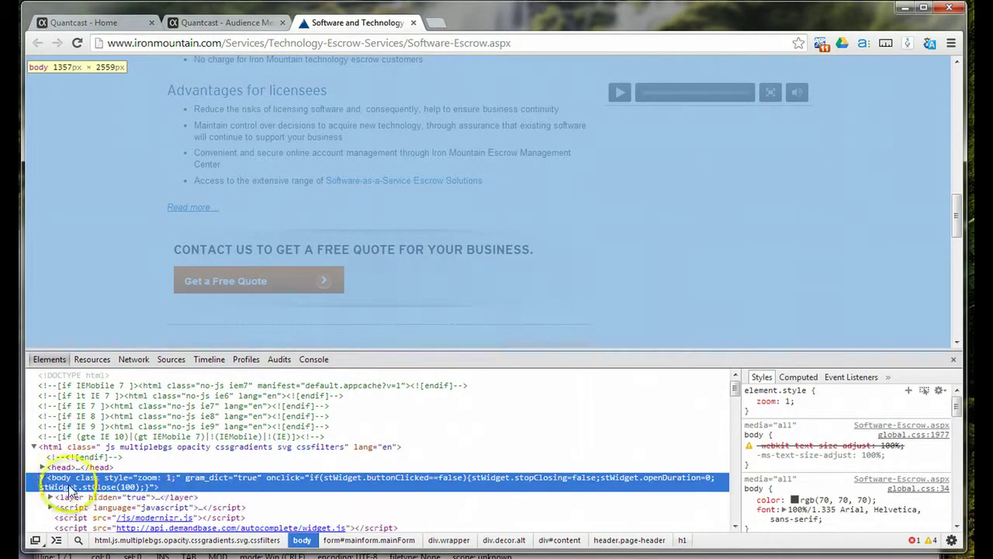
scroll(54, 489, "down", 10)
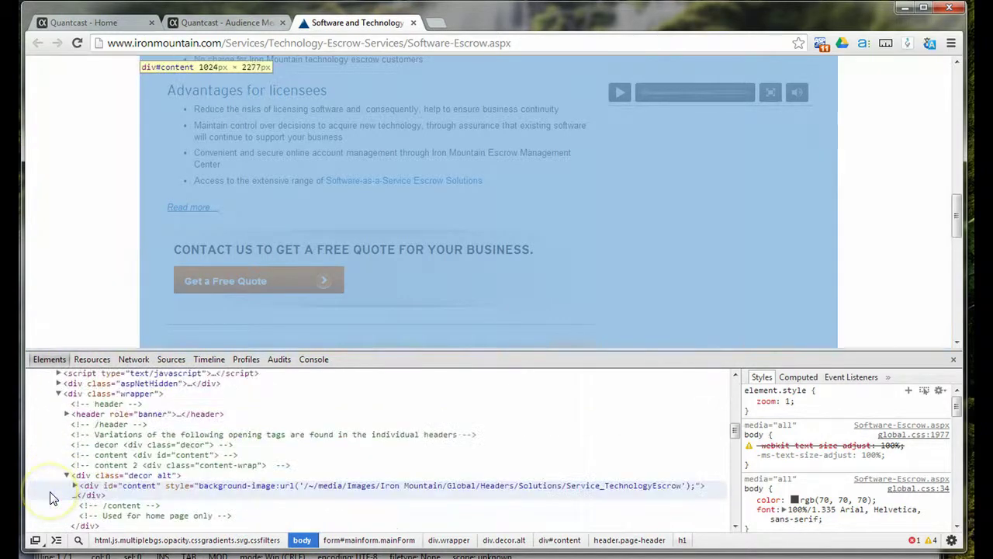
scroll(49, 491, "down", 5)
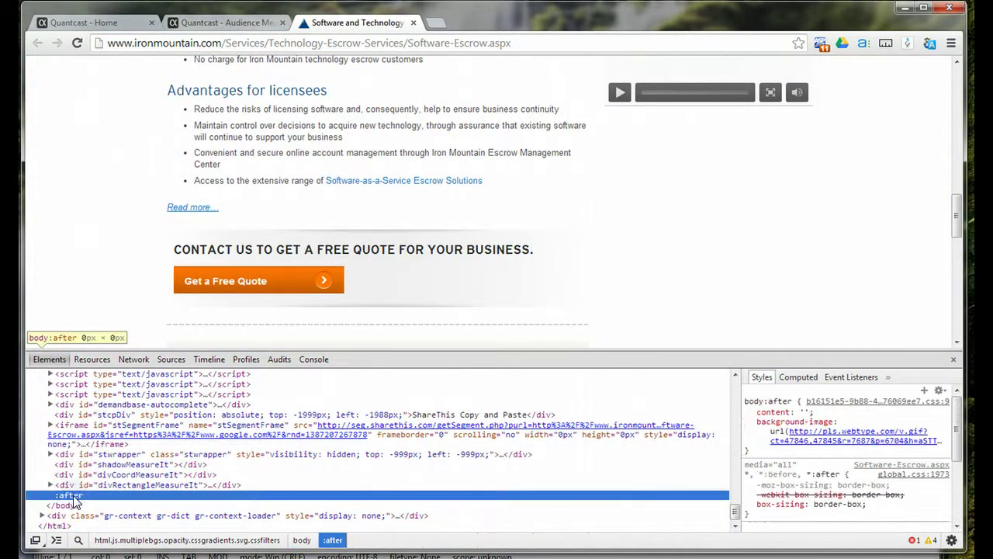
left_click(63, 506)
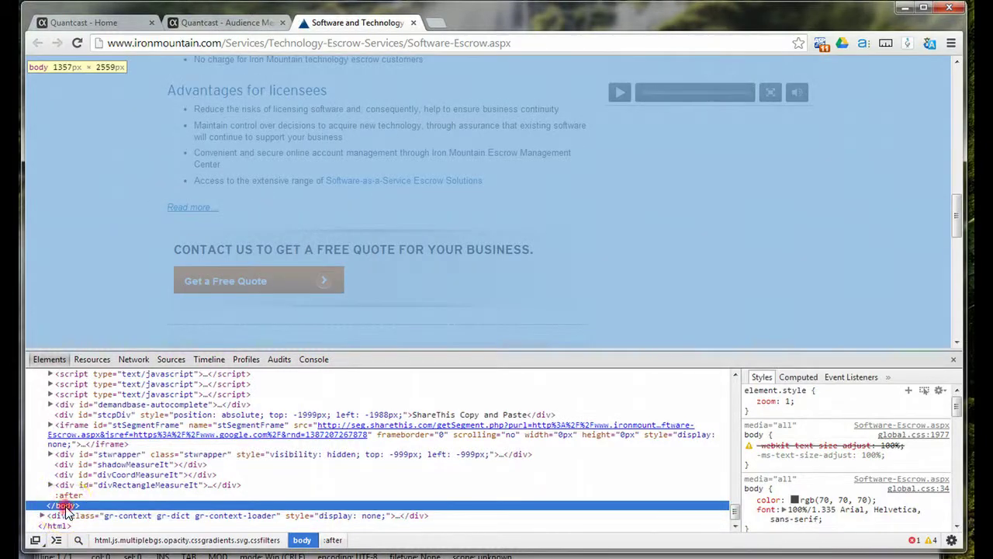
right_click(65, 512)
left_click(126, 364)
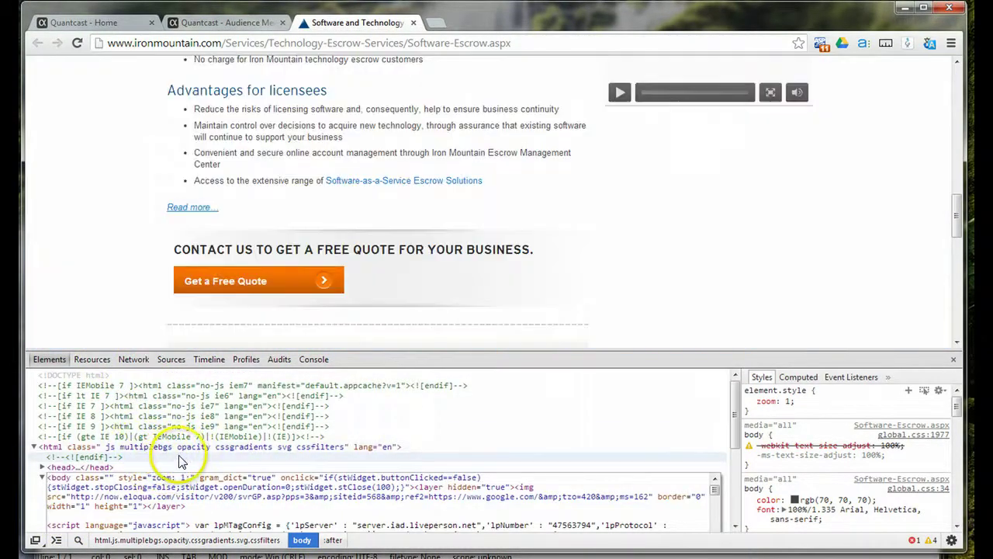
scroll(178, 462, "down", 5)
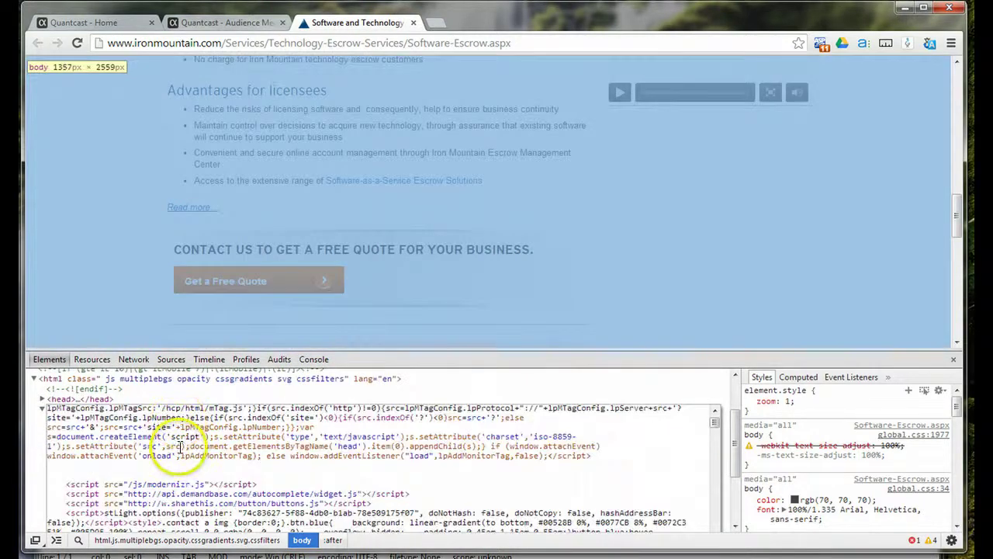
scroll(180, 444, "down", 10)
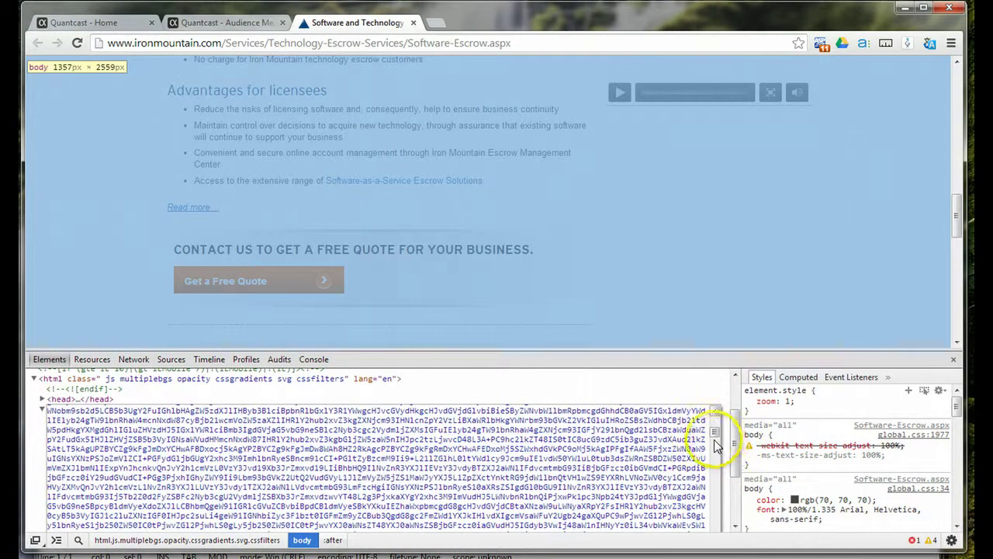
left_click(715, 444)
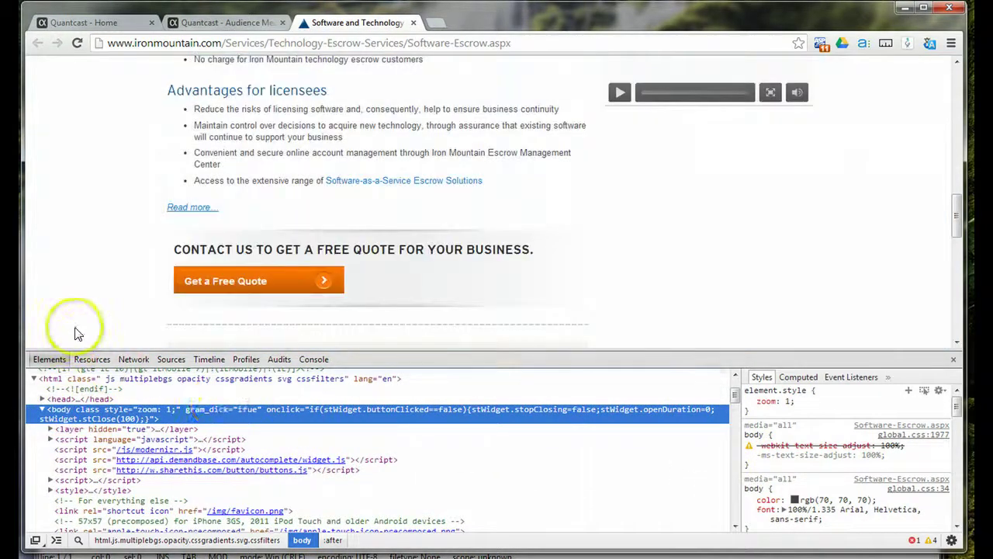
Step: View the Iron Mountain page's full source code and copy all of it into the untitled document in Geany
right_click(88, 306)
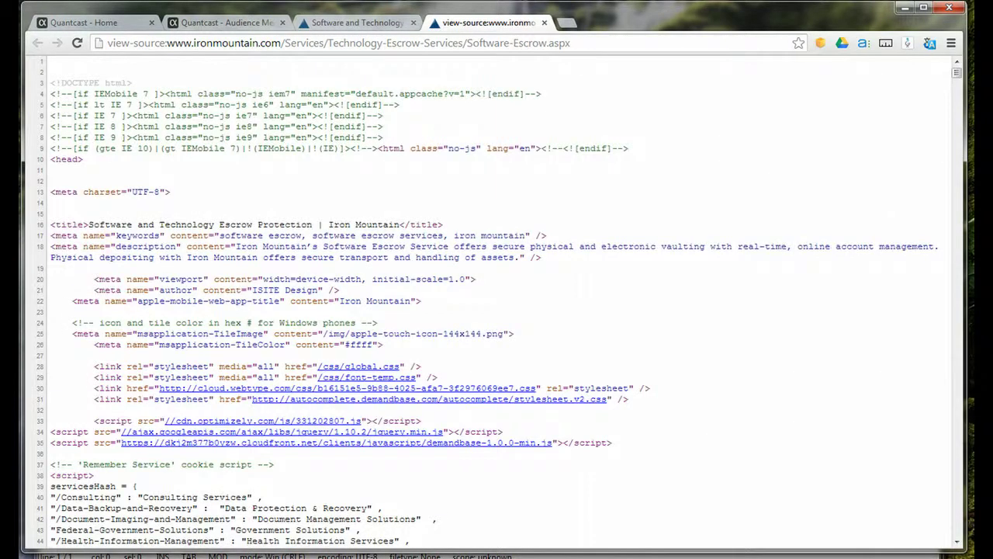
key("alt+Tab")
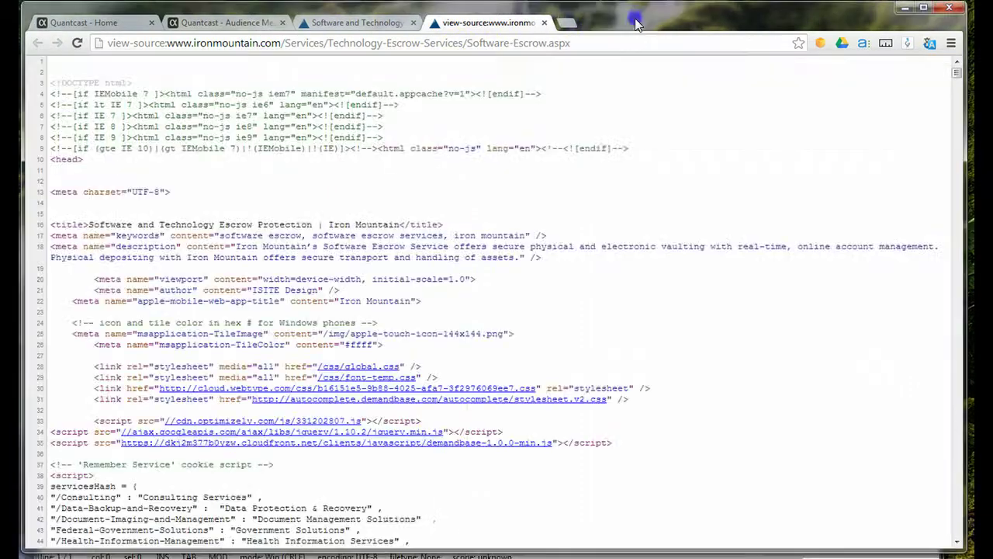
left_click(632, 19)
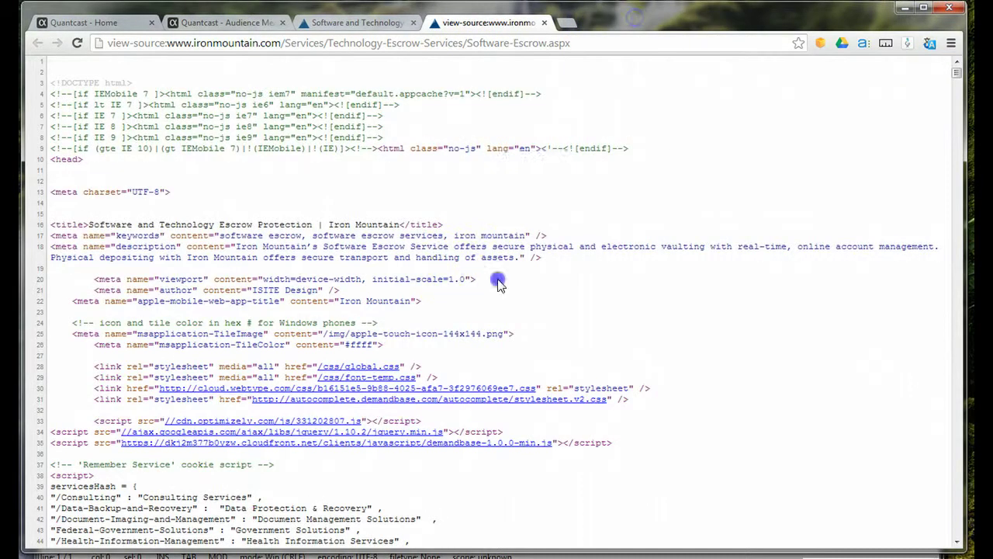
key("ctrl+a")
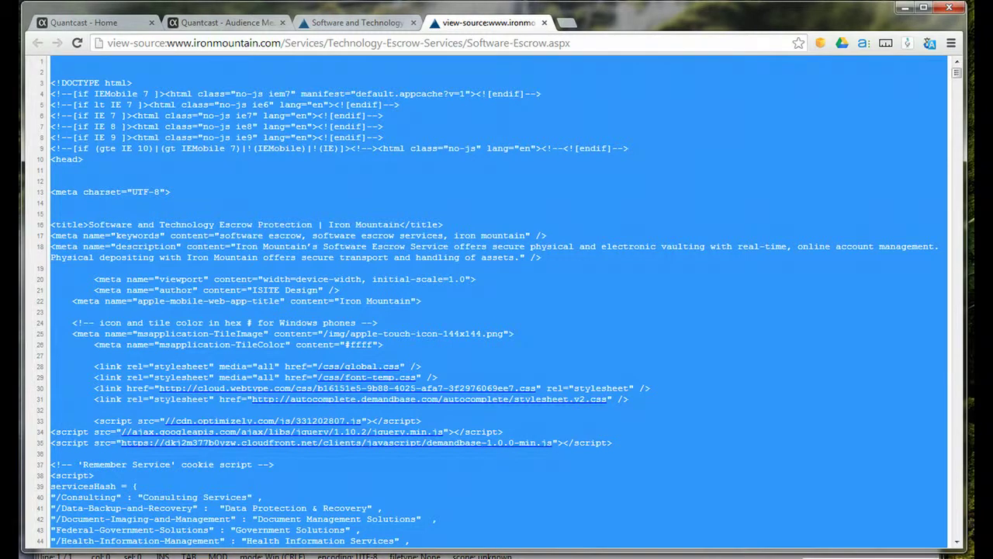
key("ctrl+c")
key("alt+Tab")
key("ctrl+v")
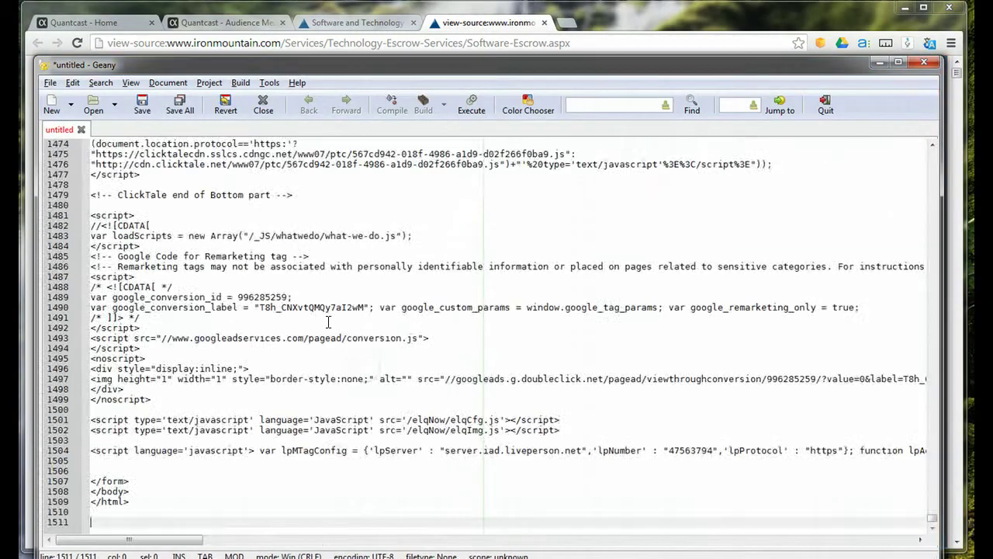
Step: Insert two blank lines between the closing form tag and the closing body tag in the pasted source
left_click(138, 480)
left_click(139, 488)
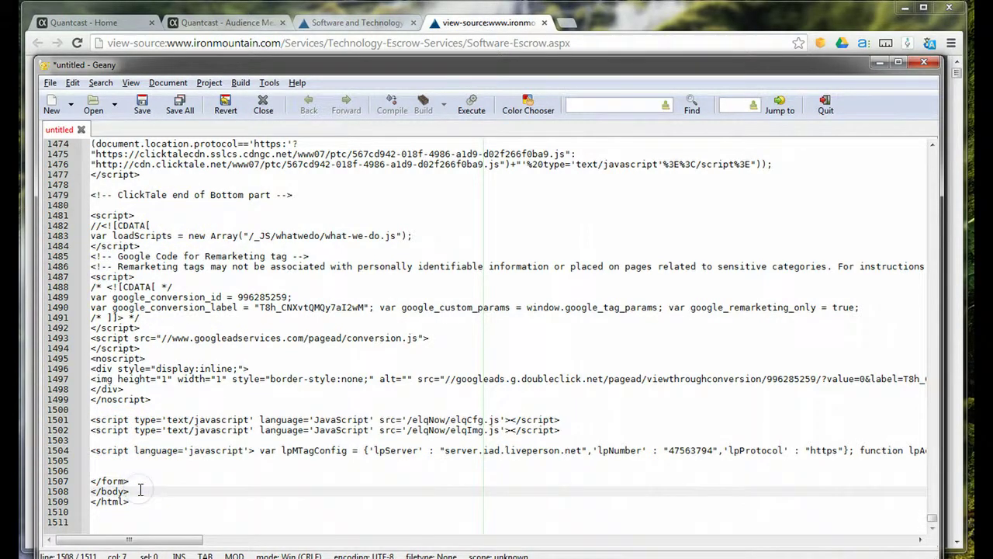
left_click(138, 482)
key("Return")
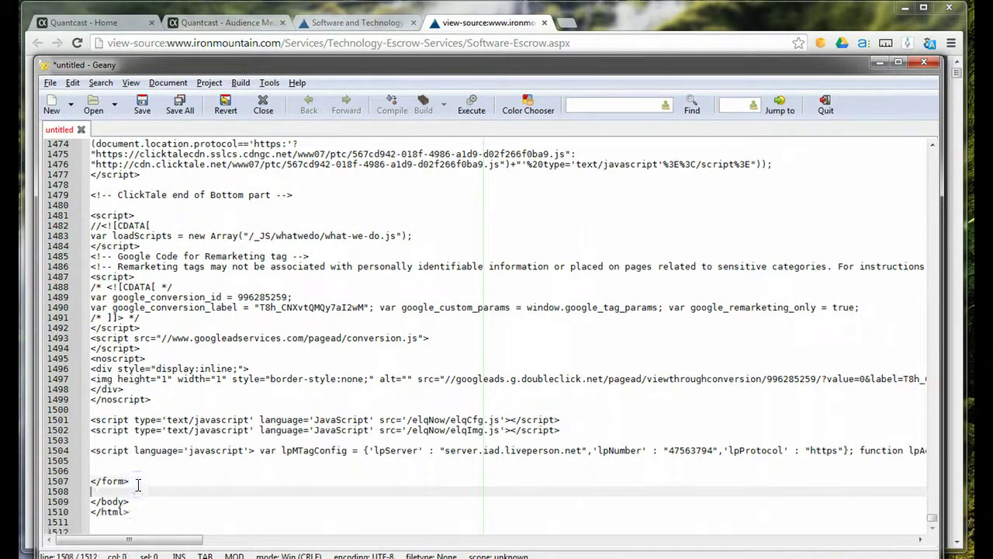
key("Return")
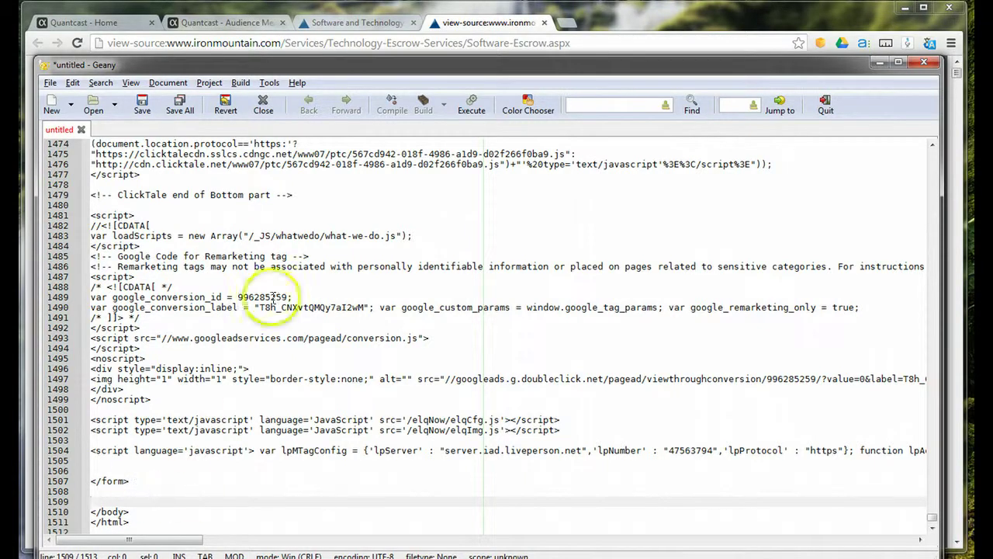
Step: Paste the Quantcast tag code just before the closing body tag in Geany and add a line break after its end comment
left_click(201, 27)
left_click(87, 23)
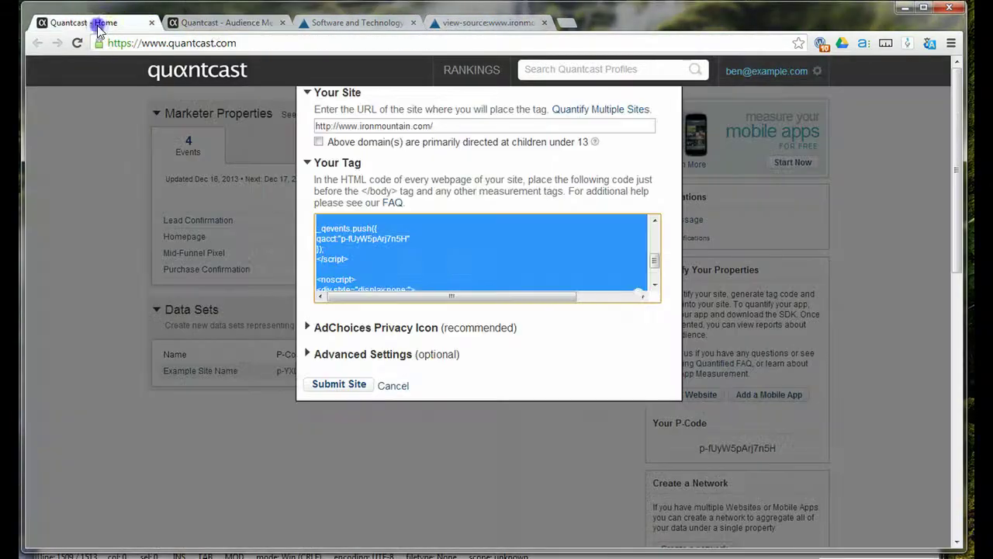
left_click(573, 545)
key("ctrl+v")
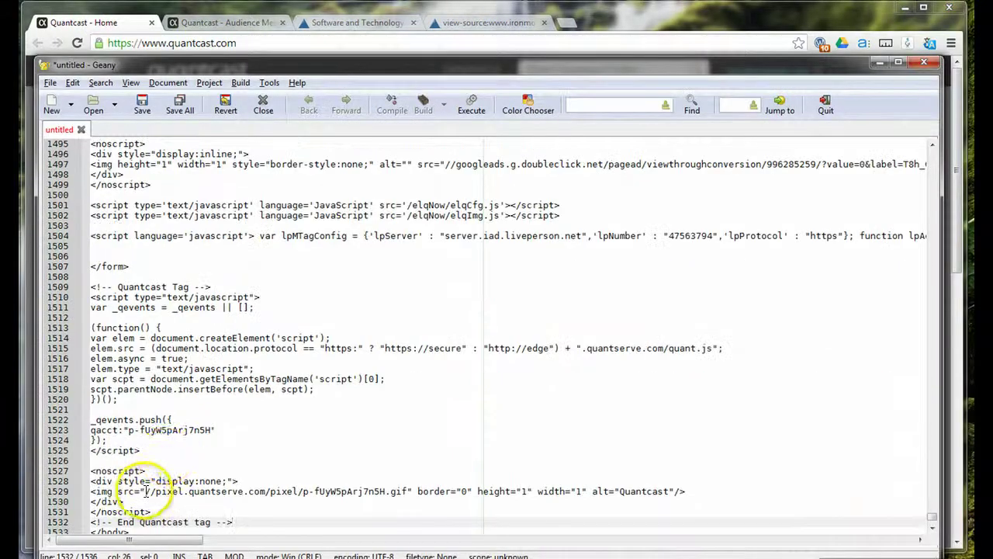
scroll(496, 333, "down", 1)
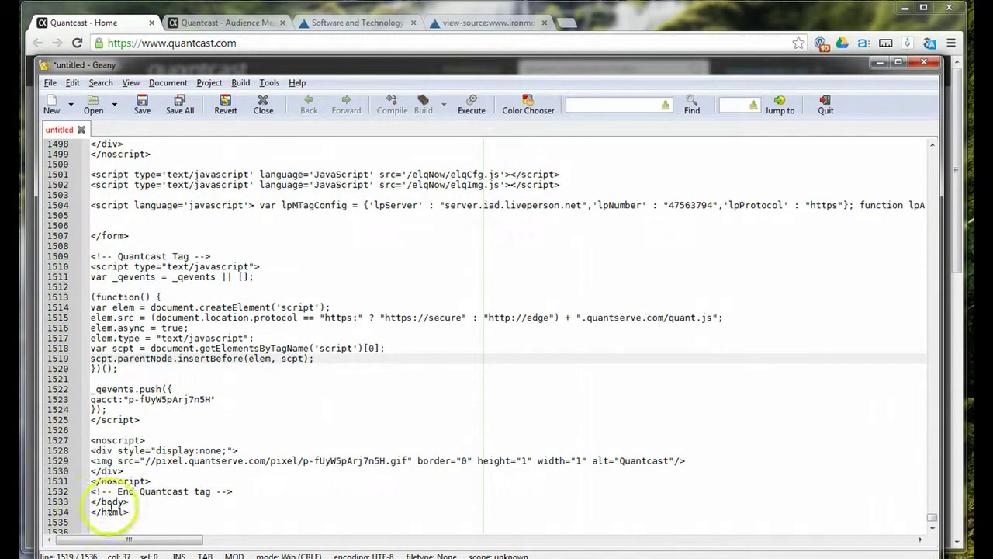
left_click(236, 492)
key("Return")
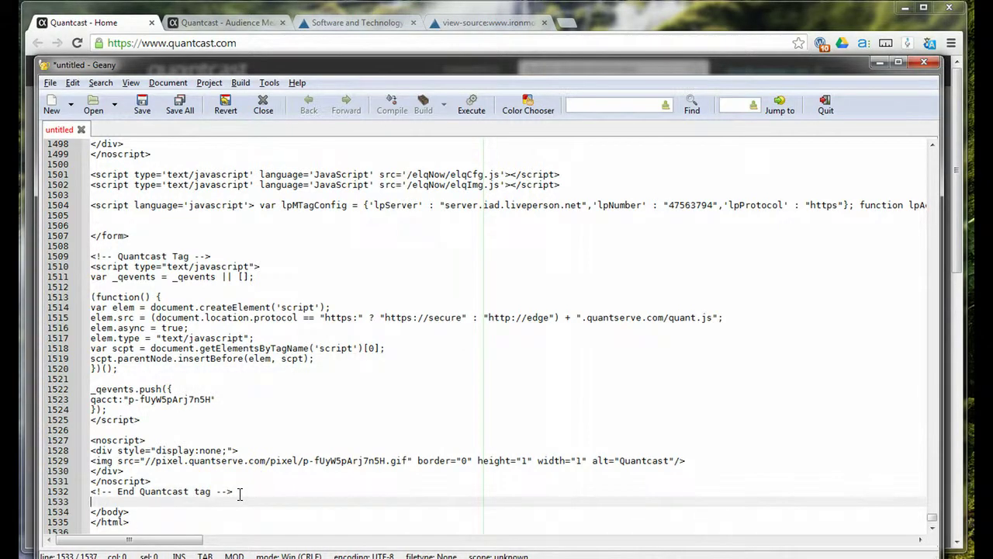
Step: Highlight the whole pasted Quantcast tag block and then the p-code in its qacct line to examine them
left_click_drag(234, 492, 90, 260)
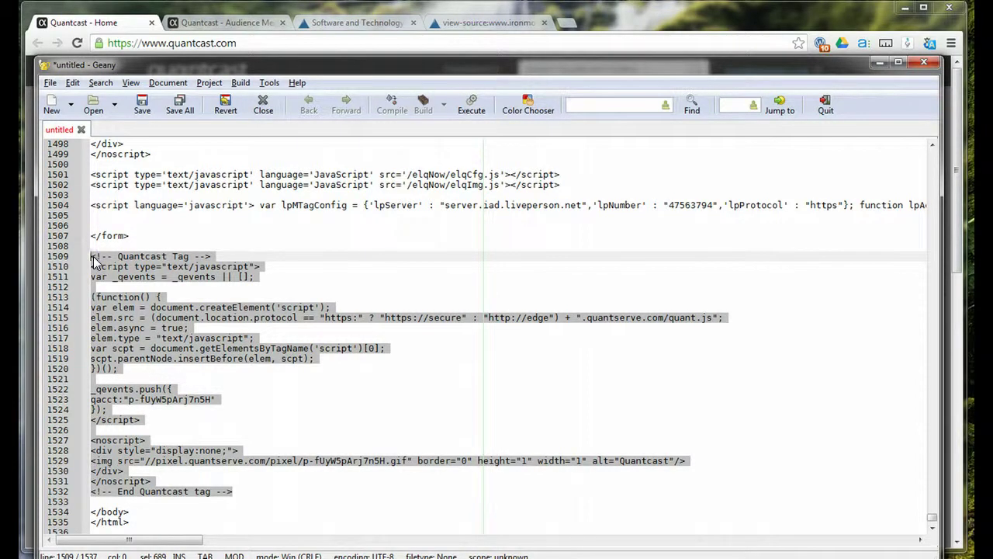
left_click(93, 257)
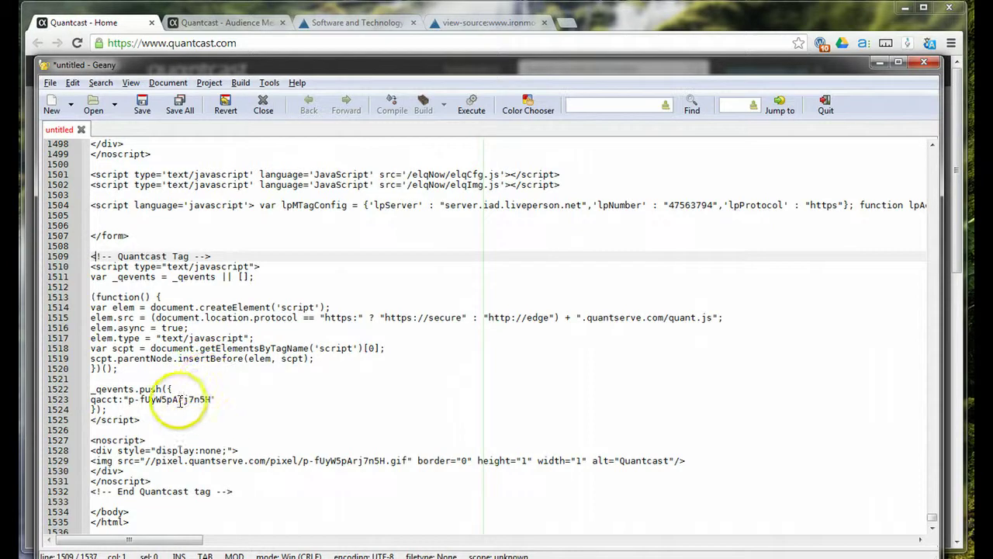
left_click_drag(129, 399, 212, 402)
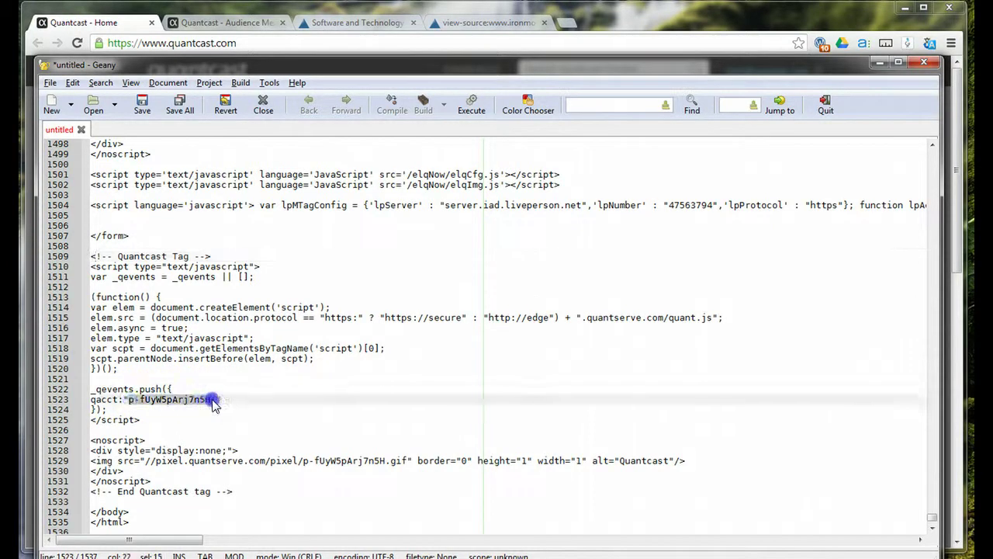
left_click(139, 399)
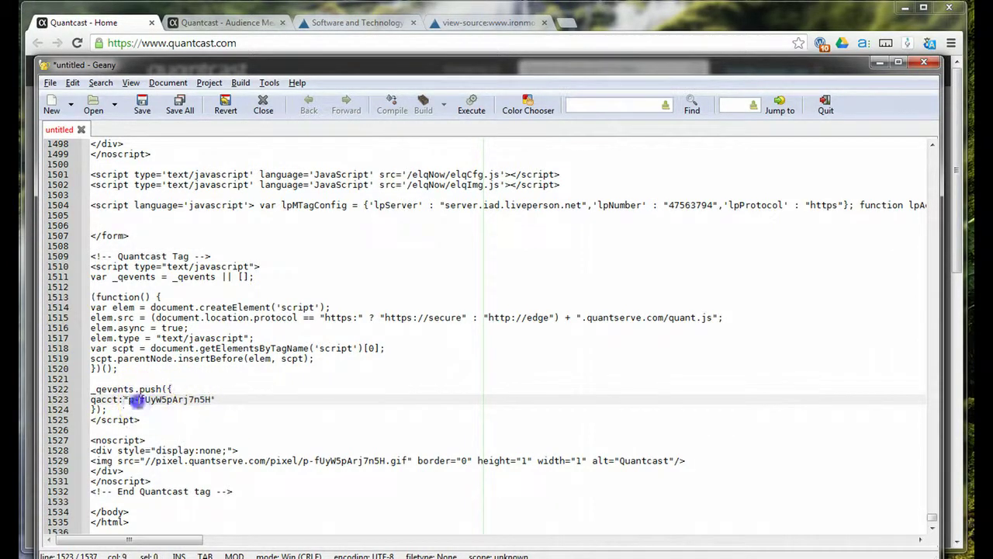
Step: Return to the Quantcast website form and examine the AdChoices privacy icon fields, leaving the icon's display off and its section collapsed
left_click(227, 9)
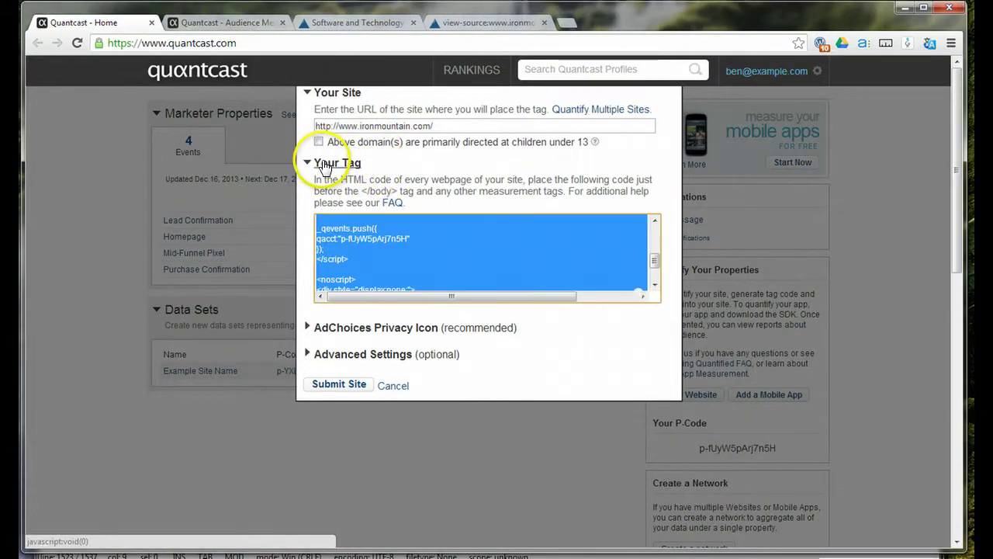
left_click(361, 327)
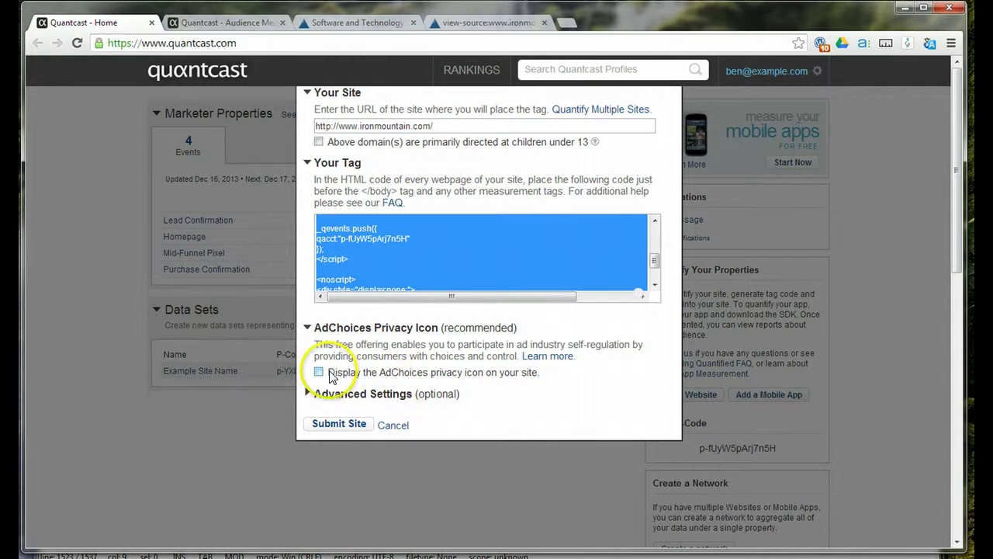
left_click(353, 374)
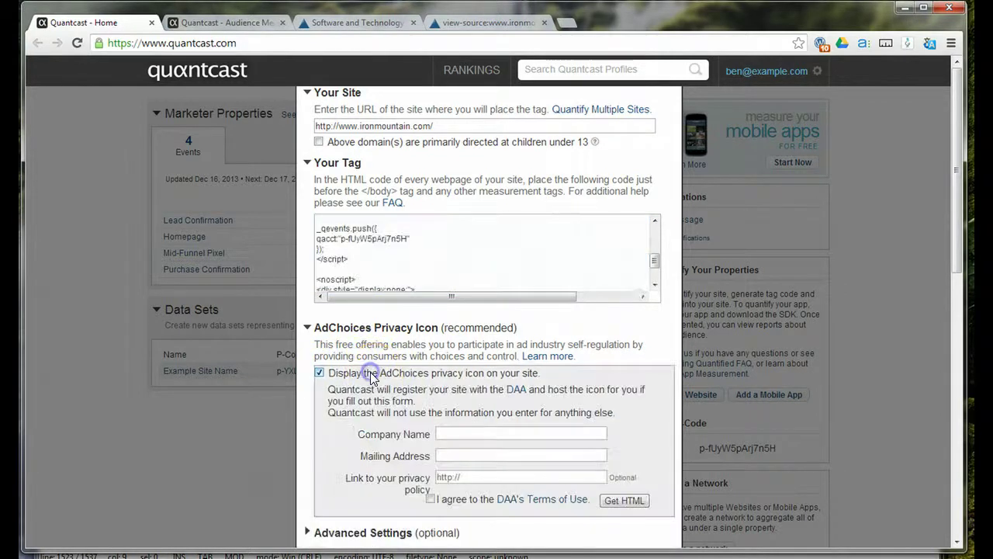
left_click(361, 376)
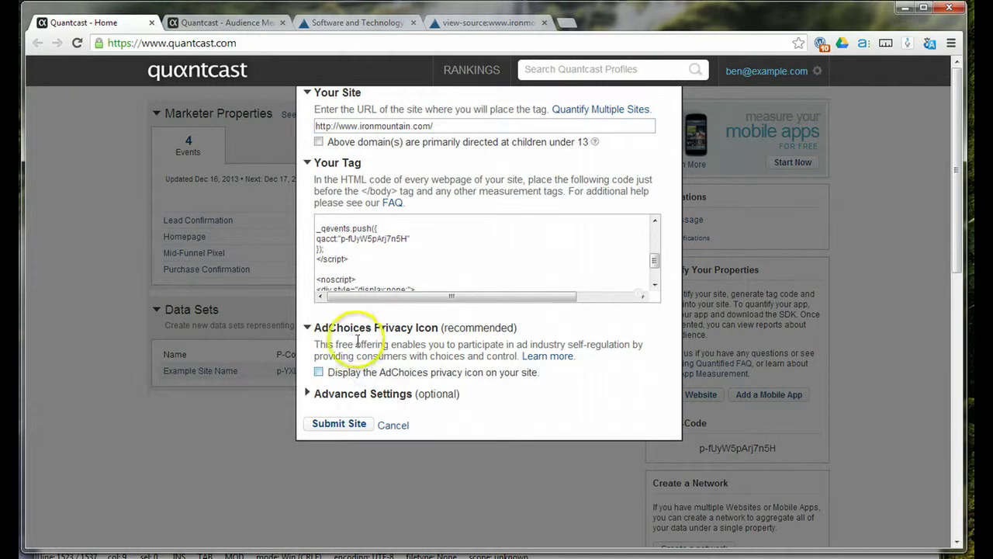
left_click(385, 334)
Step: Expand the optional Advanced Settings in the Quantcast form and add an Advertise segment labelled Purchasers
left_click(373, 356)
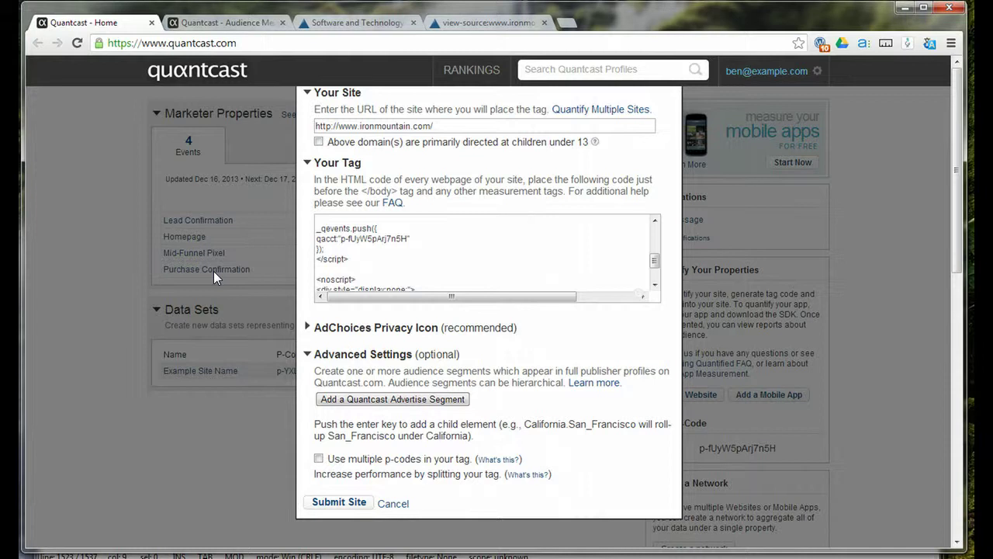
left_click(420, 399)
left_click(388, 480)
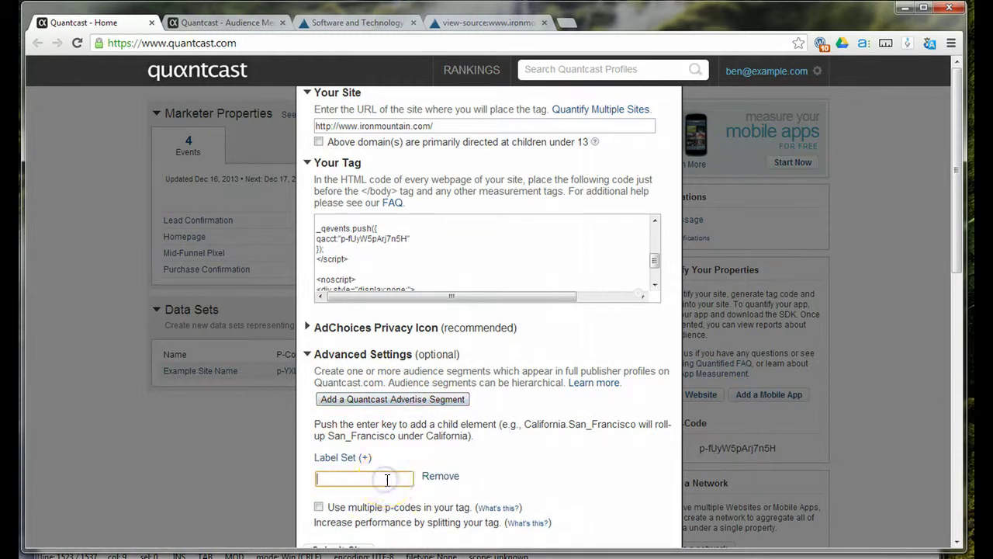
type("Purchasers")
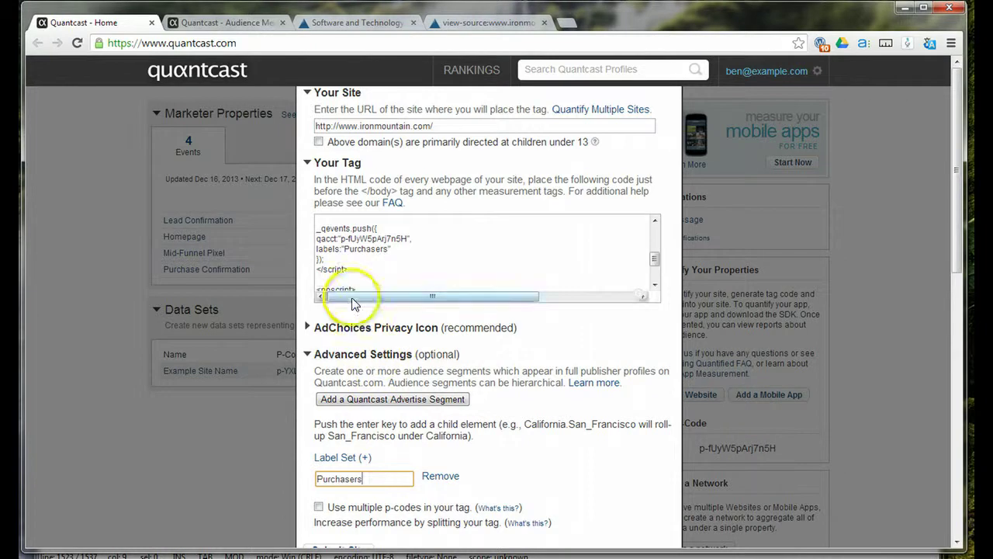
Step: Examine the p-code and labels lines in the form's generated tag code
scroll(660, 256, "up", 3)
scroll(659, 260, "down", 3)
left_click(385, 241)
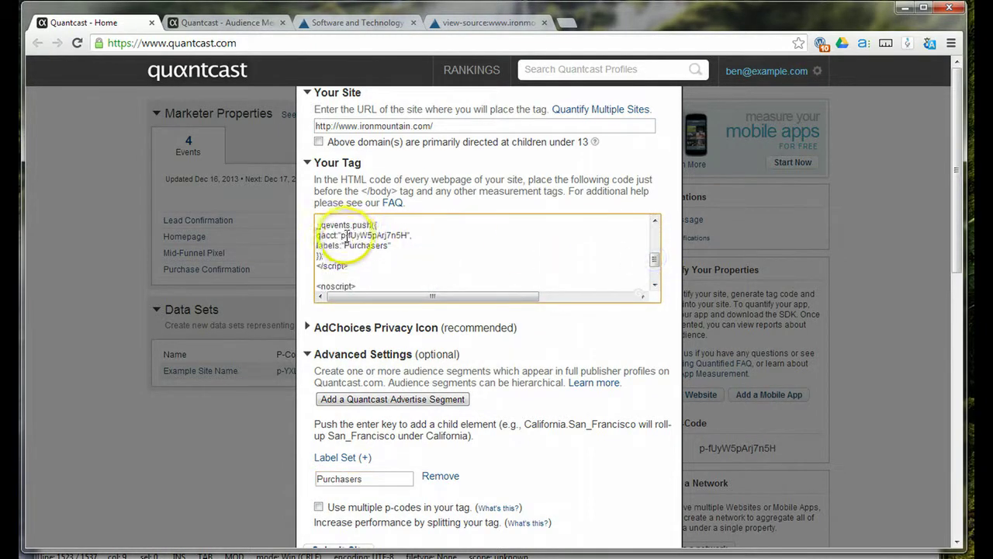
left_click_drag(340, 234, 405, 235)
key("ctrl+a")
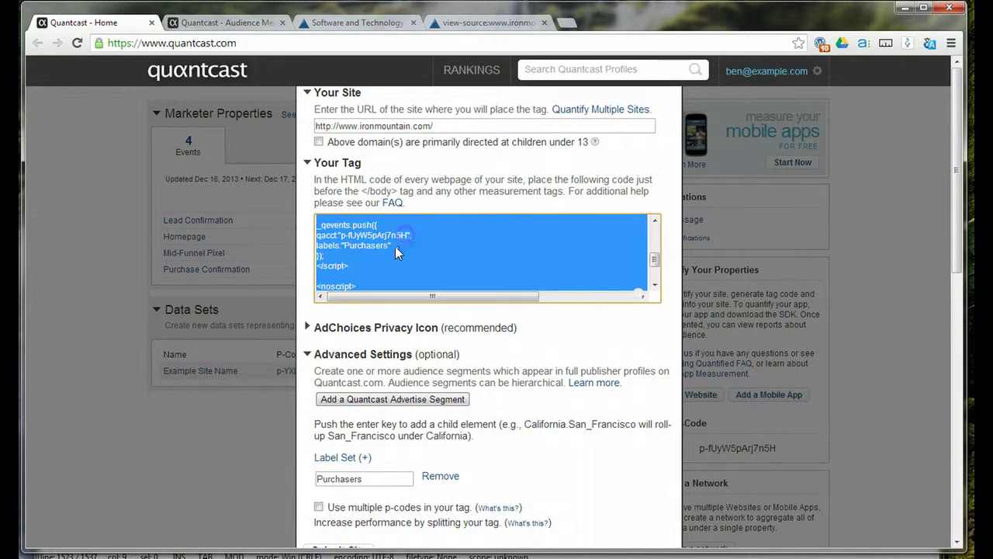
left_click(348, 246)
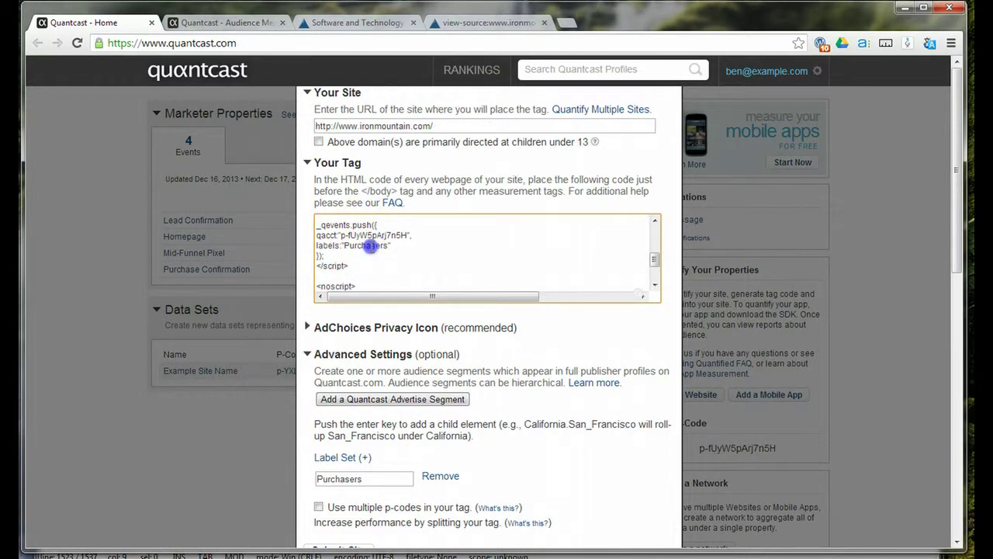
key("ctrl+a")
left_click(385, 246)
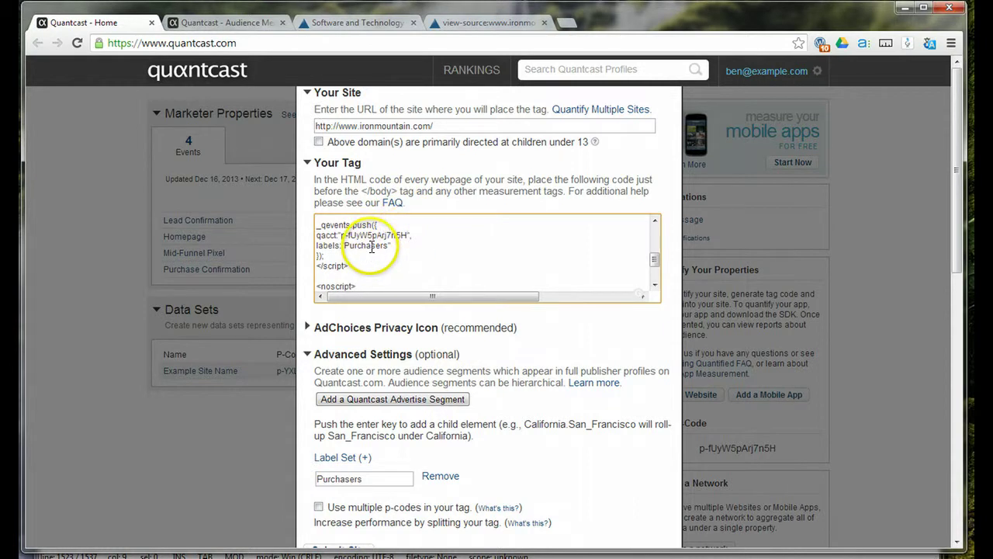
Step: Replace the segment label in the form with Lead Confirmation
left_click_drag(378, 479, 296, 482)
type("Lead Confirmation")
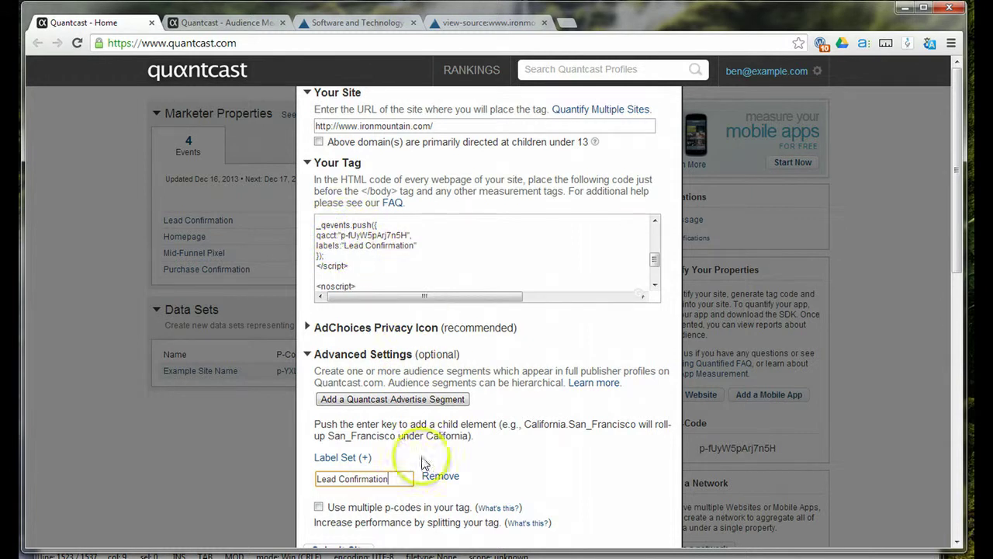
scroll(404, 419, "down", 1)
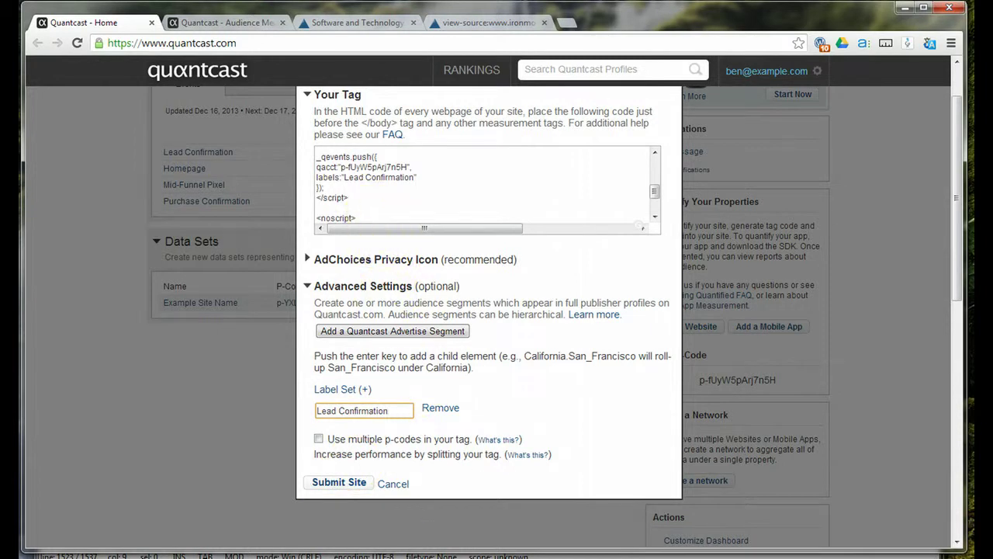
Step: Switch to Geany, add a comma after the qacct value and insert the line labels:"Lead Confirmation" below it
key("alt+Tab")
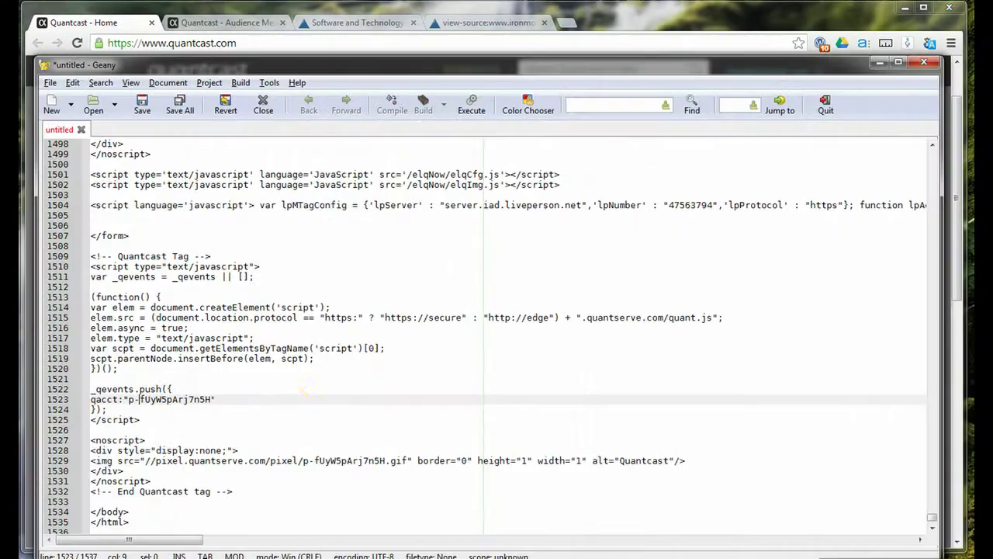
left_click(218, 399)
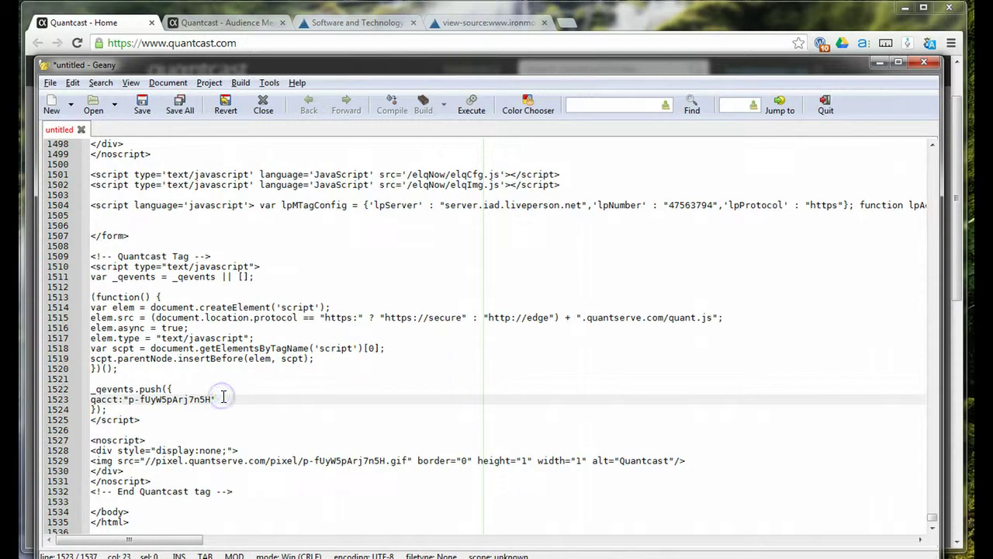
key("Return")
left_click(224, 398)
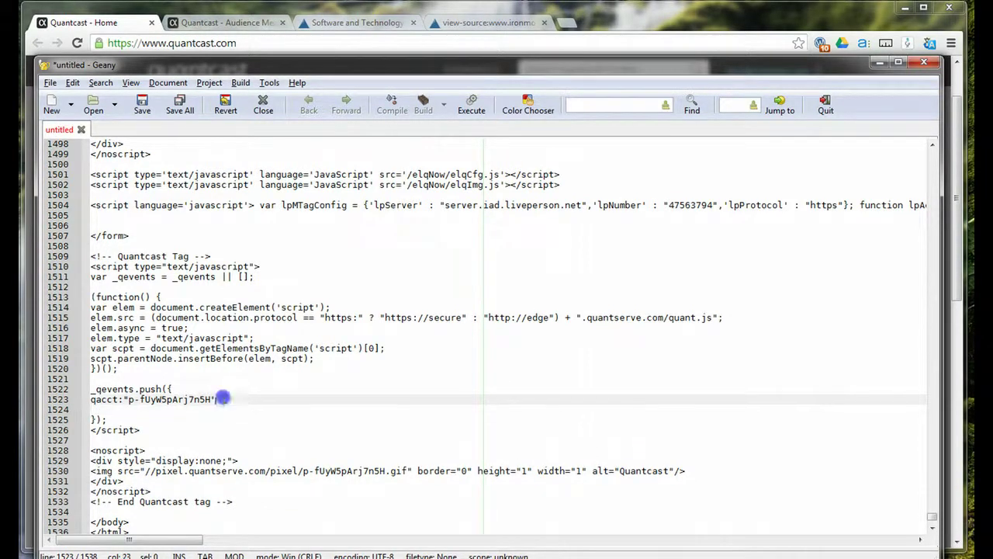
key("Down")
type("label")
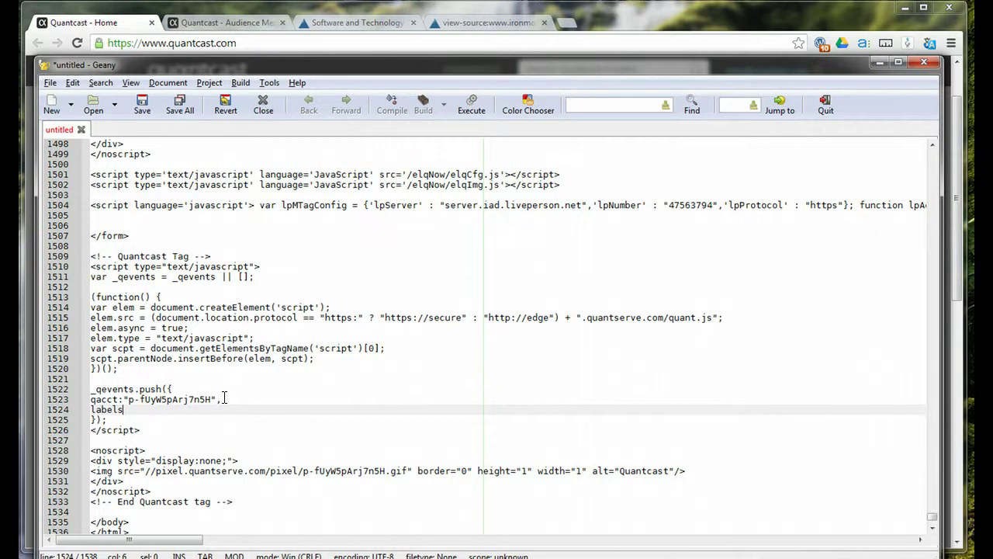
left_click(221, 8)
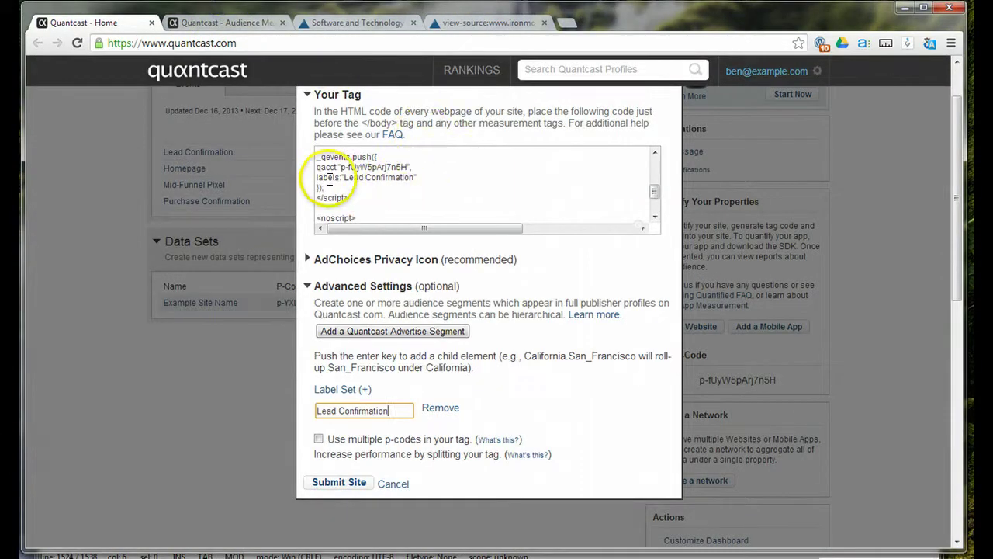
key("alt+Tab")
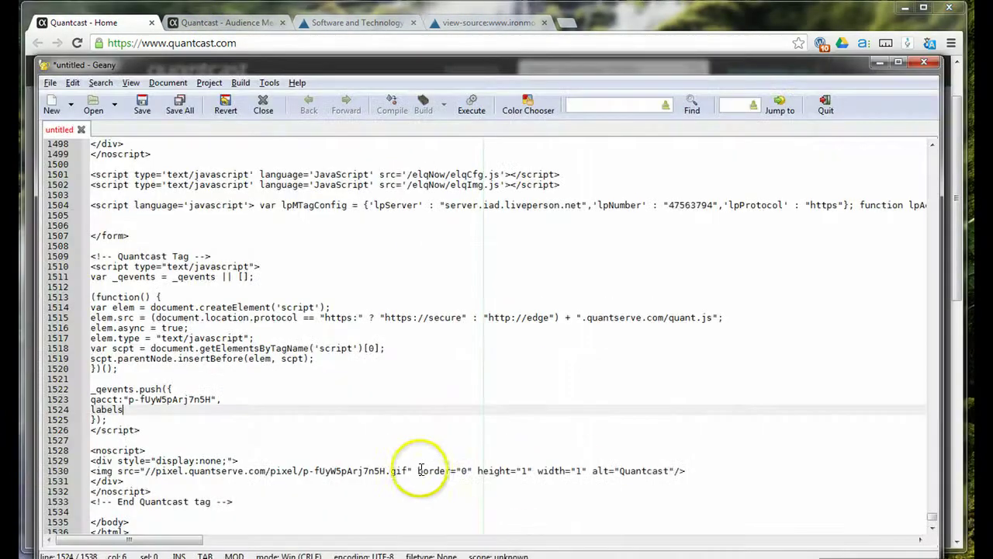
type("\"\"")
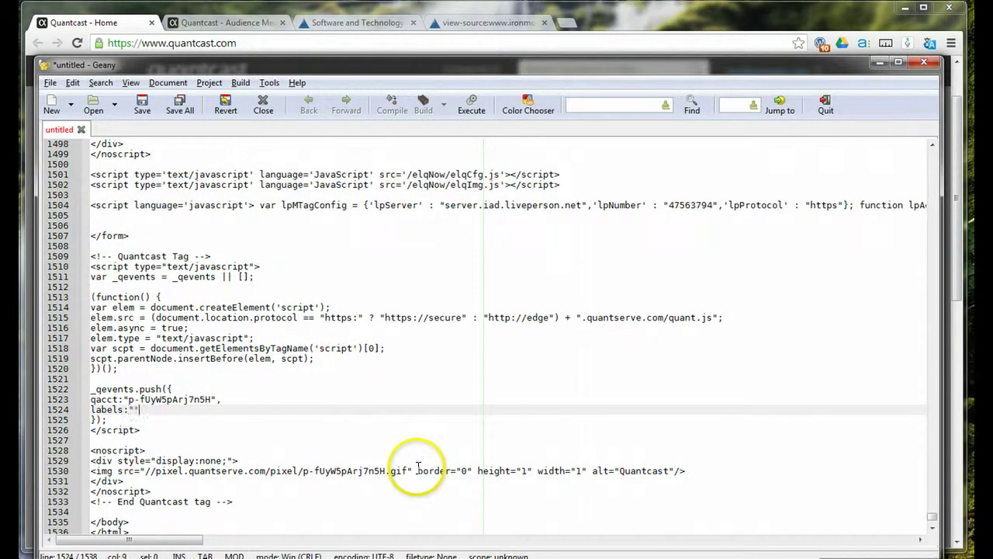
type("Lead Confirmation")
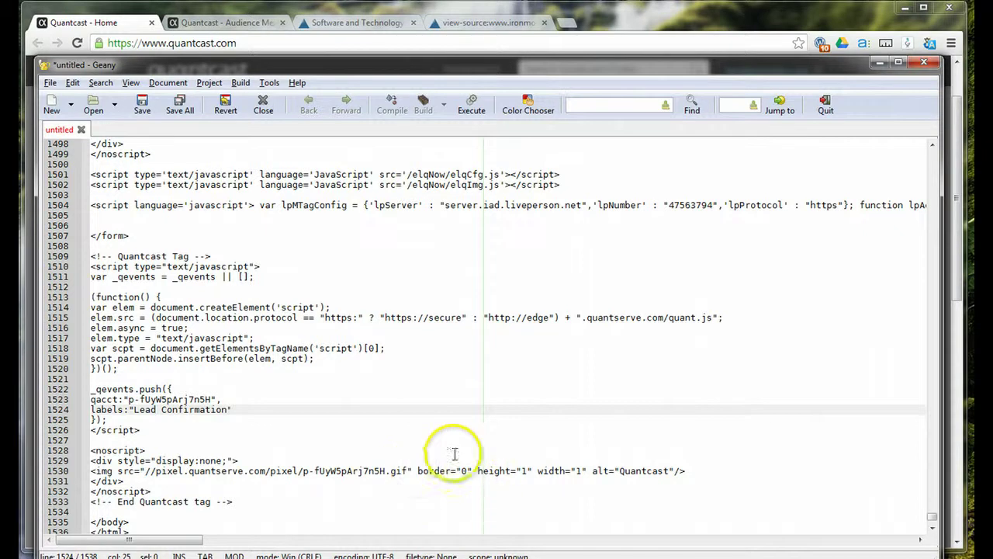
Step: Examine the qacct and labels lines and highlight the whole Quantcast tag block
left_click(231, 397)
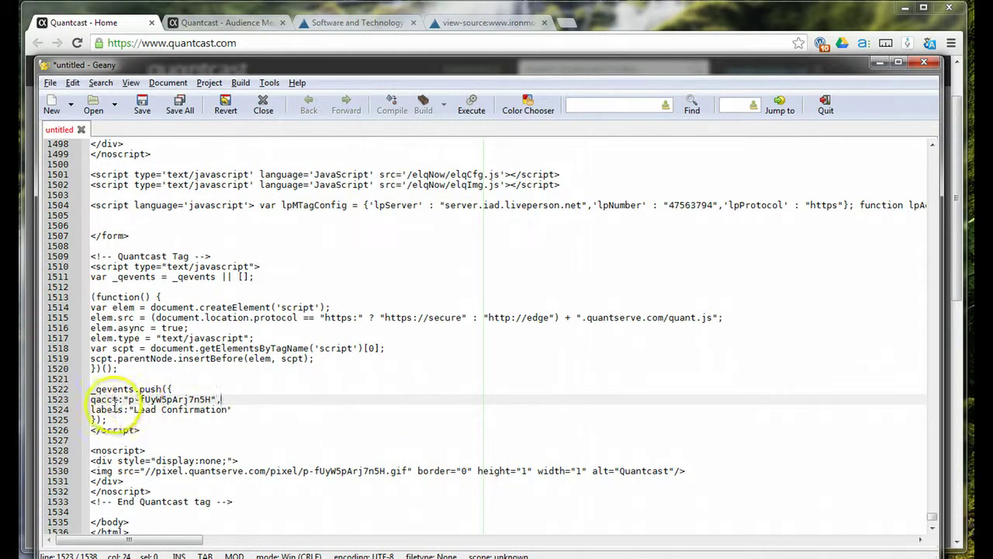
left_click(232, 409)
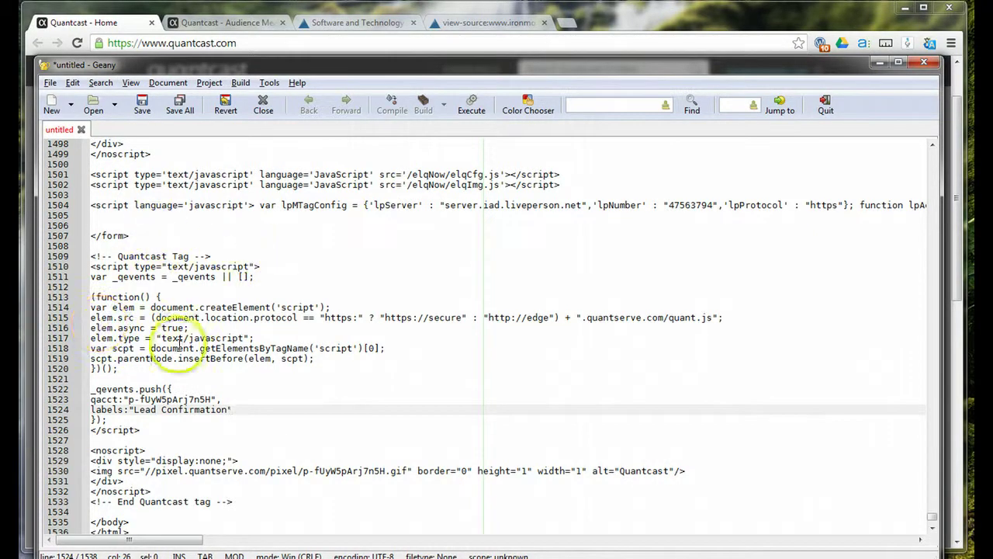
left_click_drag(90, 256, 248, 500)
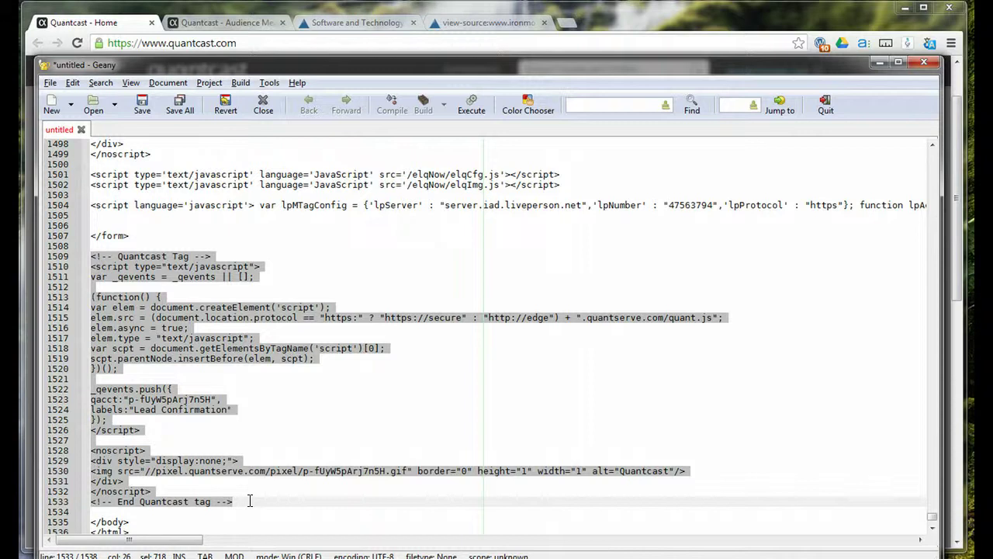
Step: Try removing the labels line from the Quantcast tag and undo the deletion
double_click(220, 409)
triple_click(220, 410)
key("Delete")
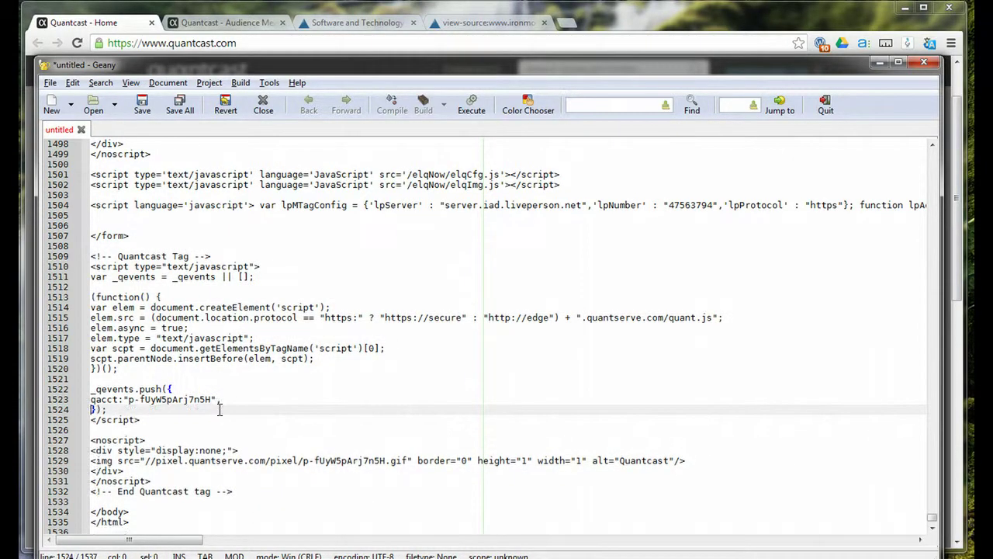
key("ctrl+z")
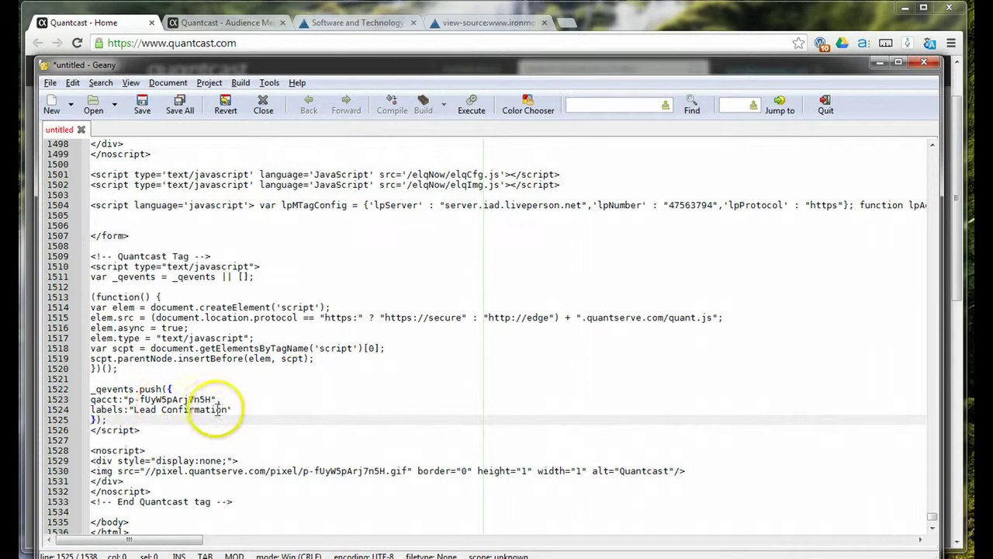
Step: Change the labels value in the tag to "Purchasers, Lead Confirmation"
left_click_drag(226, 409, 133, 409)
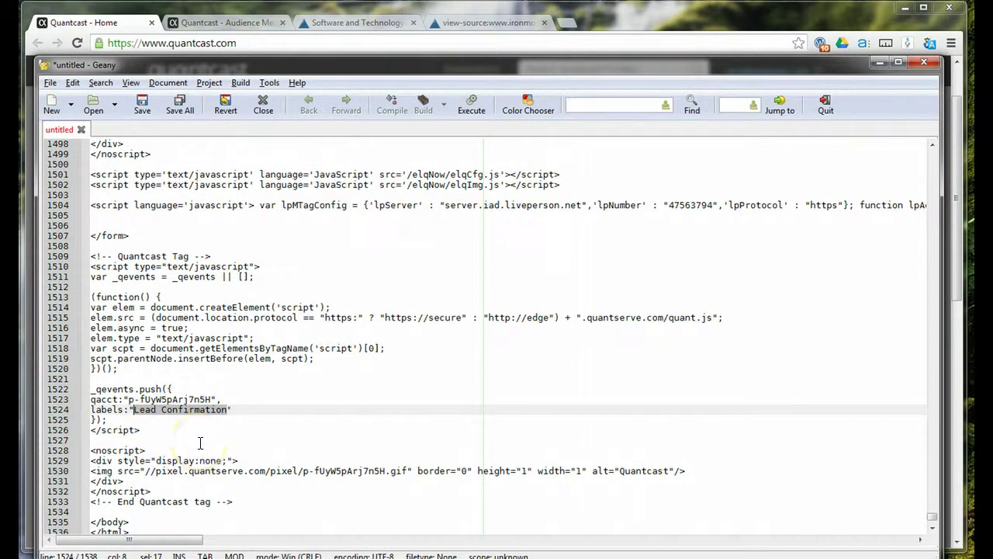
type("Purchase")
key("BackSpace")
key("BackSpace")
key("BackSpace")
key("BackSpace")
type("hasers")
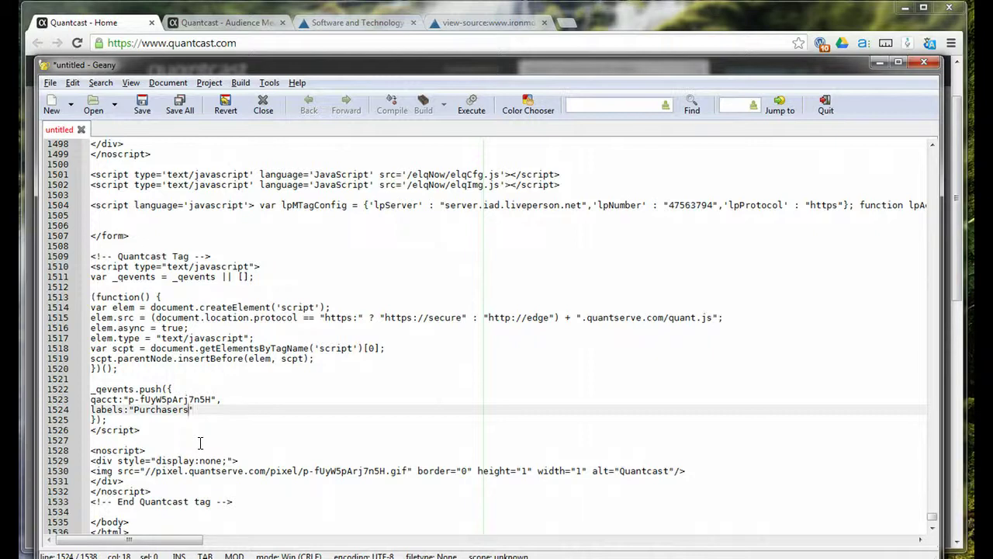
type(", Lead Confirmation")
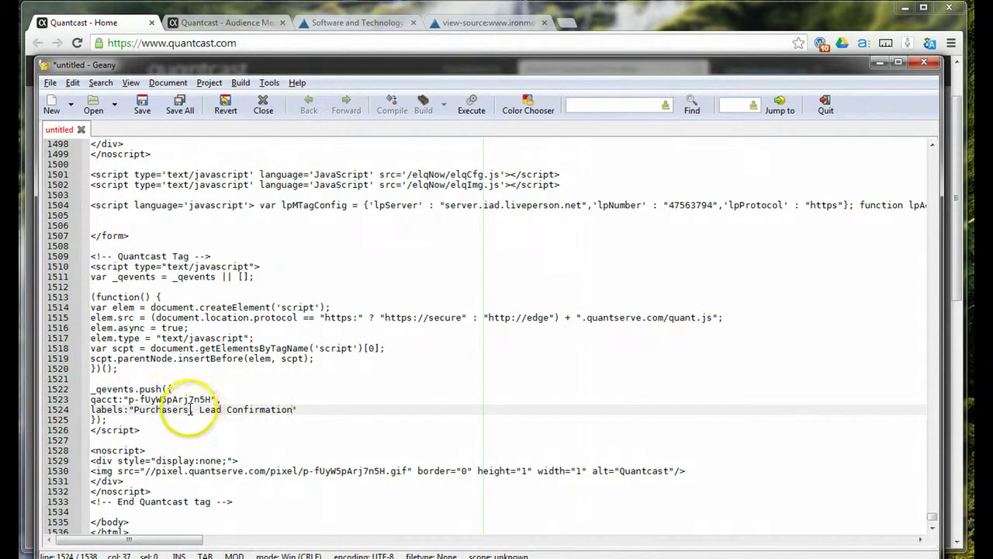
Step: Replace the labels value with the hierarchical label "Lead Confirmation.Domain Escrow"
left_click(190, 409, "shift")
key("Delete")
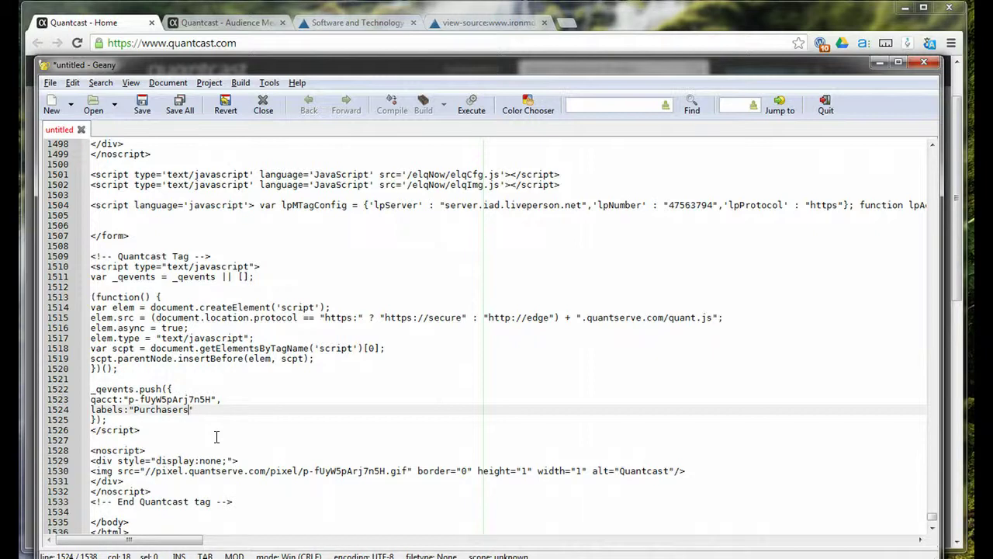
key("BackSpace")
key("BackSpace")
key("BackSpace")
key("BackSpace")
key("BackSpace")
key("BackSpace")
key("BackSpace")
key("BackSpace")
key("BackSpace")
key("BackSpace")
type("Lead Confirmait")
key("BackSpace")
key("BackSpace")
type("tion")
type(".Domain")
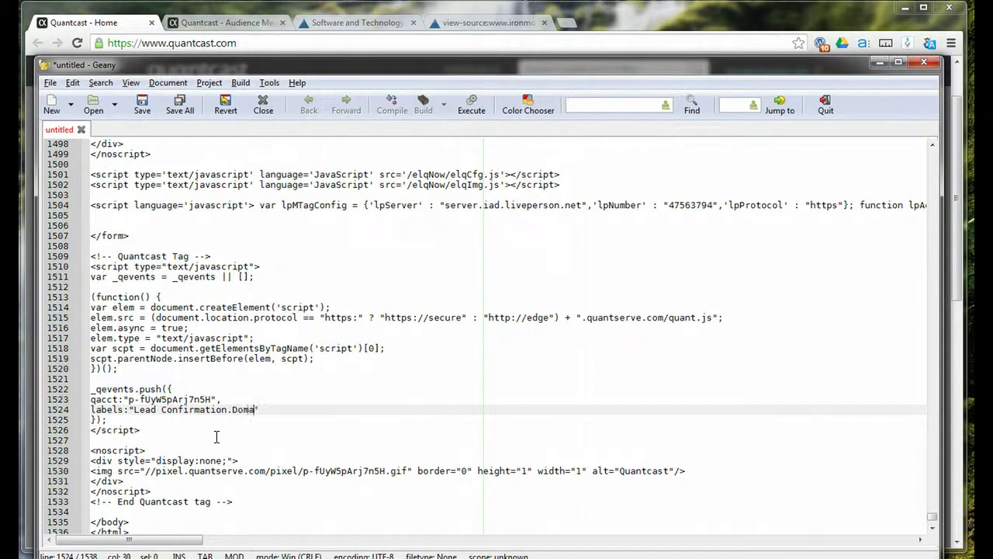
type(" Escrow")
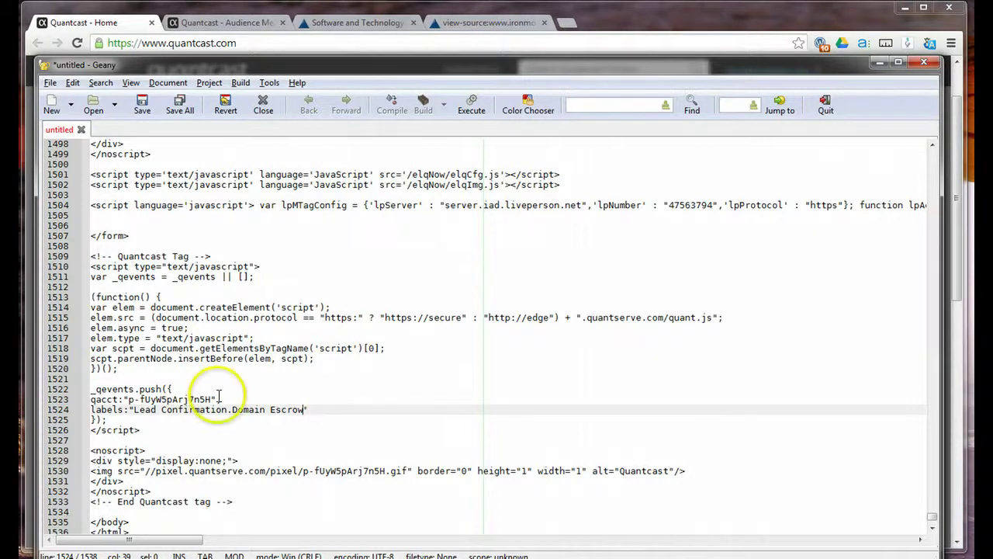
Step: Examine the parent and child parts of the label in the labels line
left_click_drag(118, 409, 164, 413)
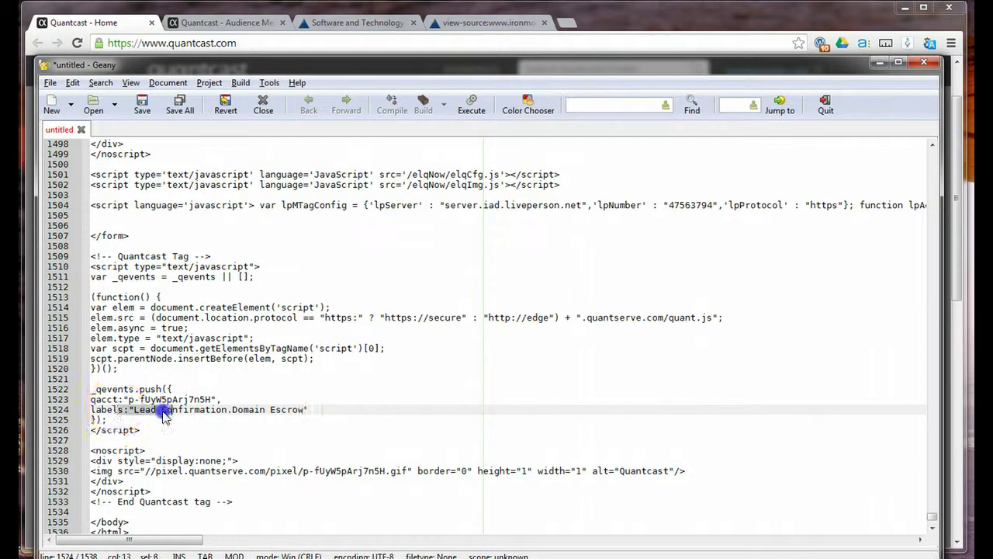
left_click(291, 409)
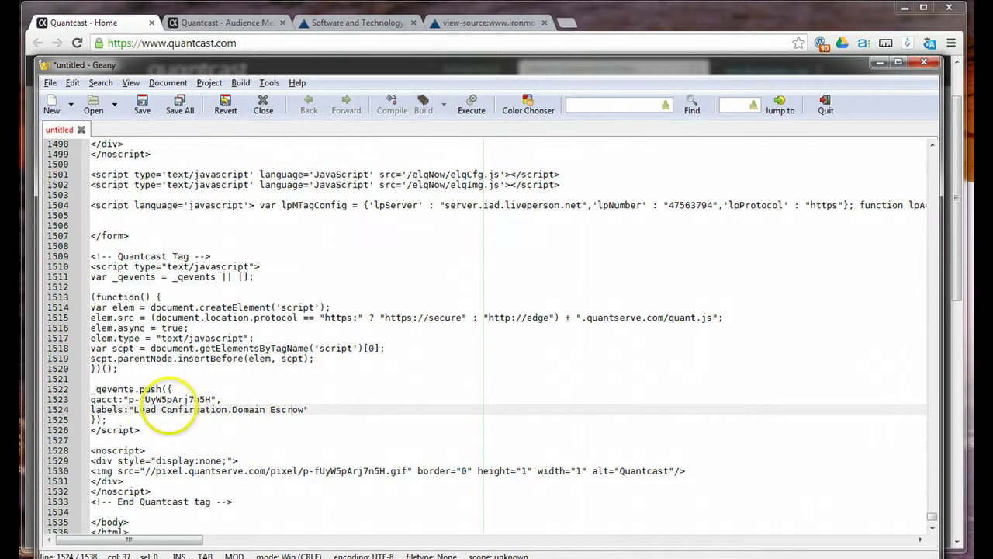
left_click(314, 410)
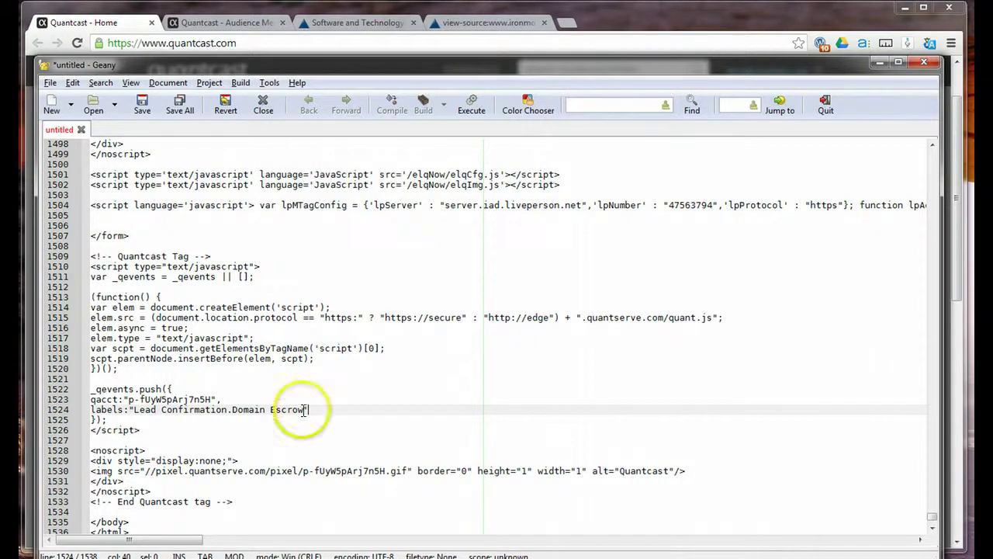
Step: Change the child segment in the labels line to Code Escrow and highlight it
double_click(254, 410)
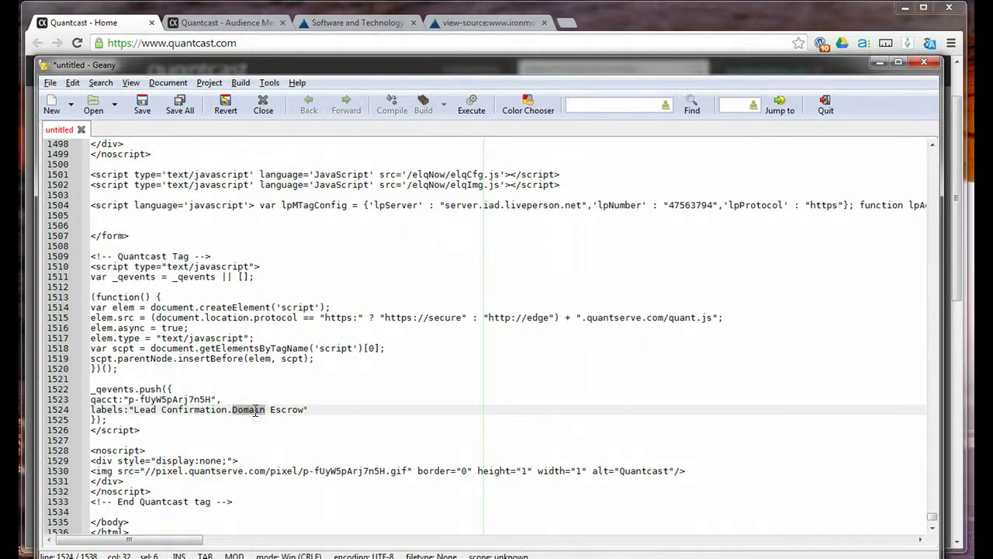
type("Code")
left_click(253, 410)
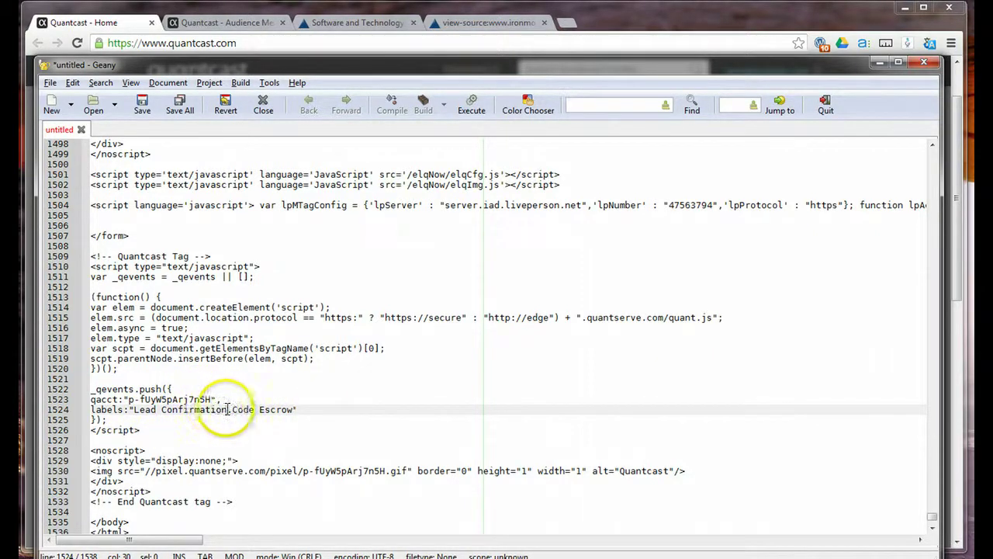
left_click(233, 410)
left_click_drag(233, 410, 293, 409)
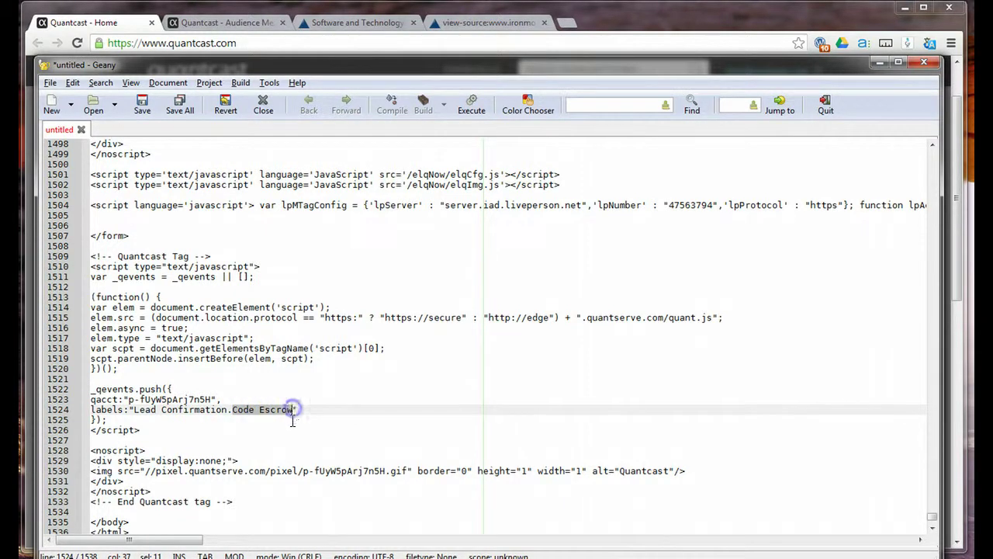
Step: Replace the word Code with Domain in the label's child segment
left_click(231, 410)
double_click(240, 414)
type("Domain")
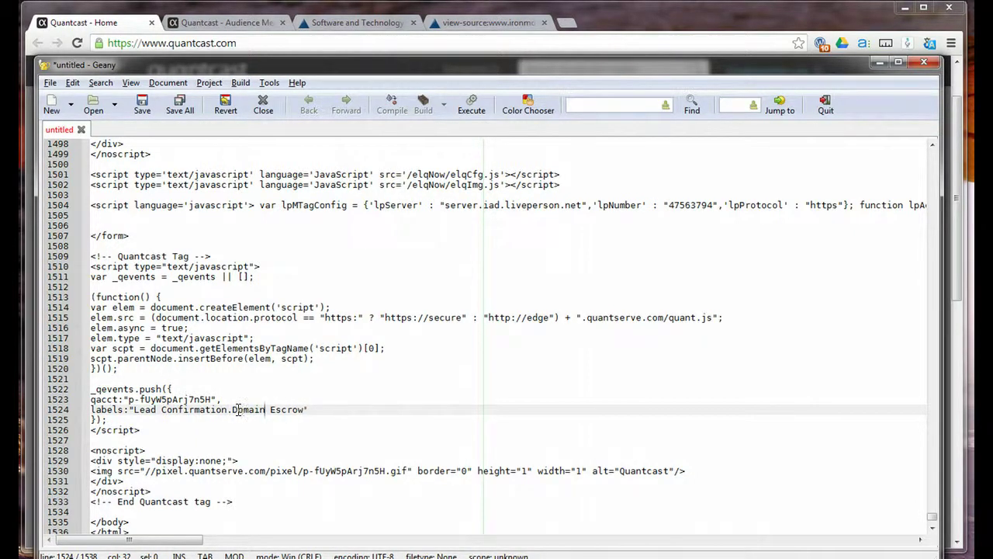
Step: Examine the parent segment Lead Confirmation and the child segment Domain Escrow in the labels line
left_click_drag(219, 414, 133, 409)
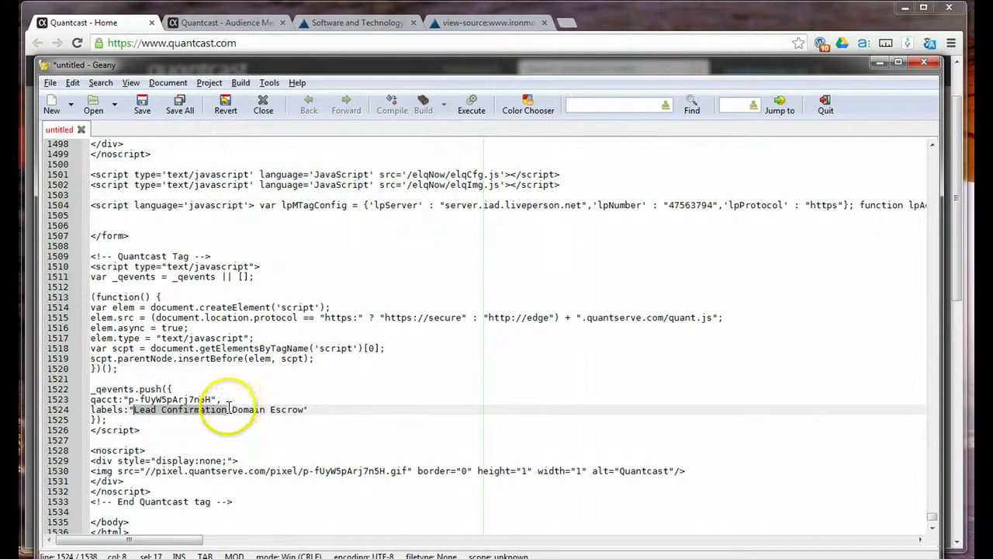
left_click(229, 410)
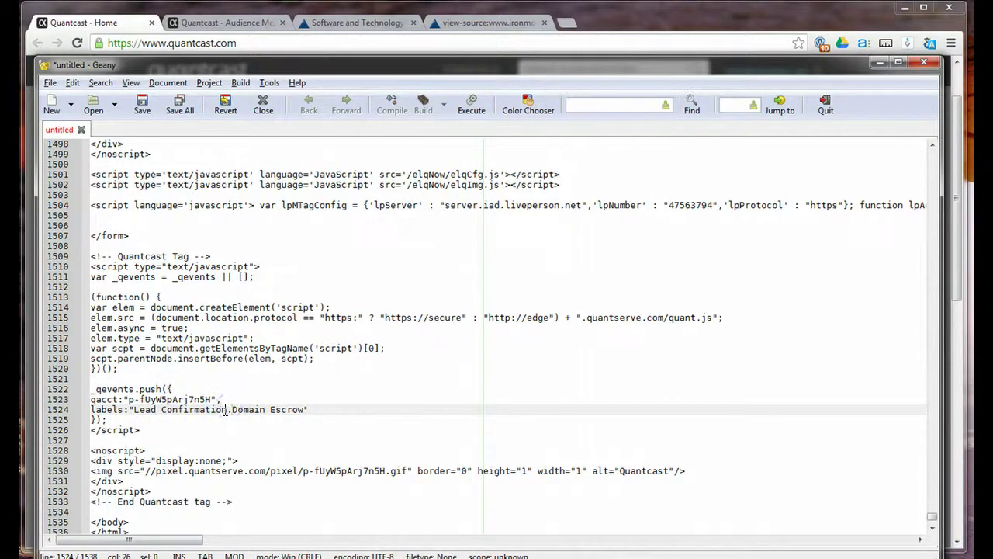
left_click_drag(225, 414, 133, 411)
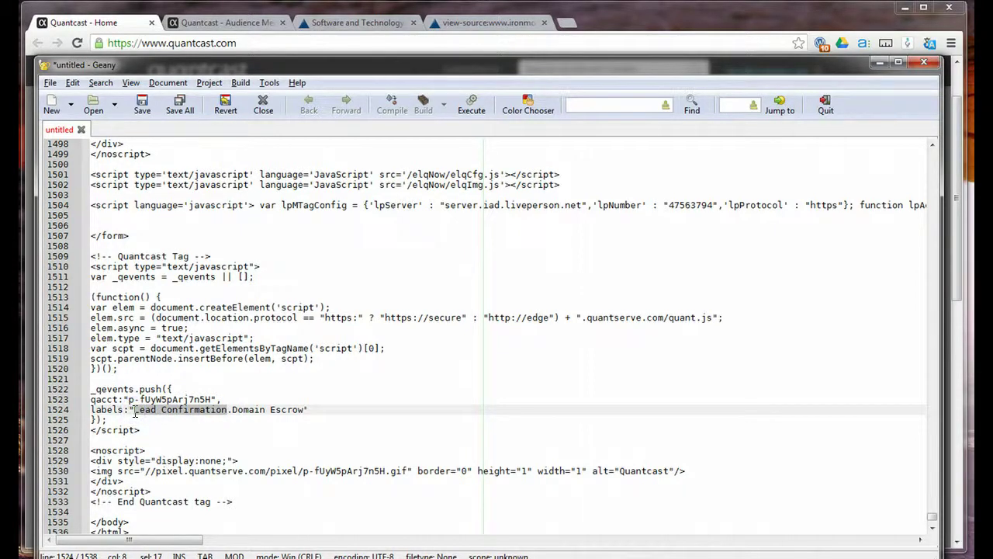
left_click_drag(134, 413, 306, 416)
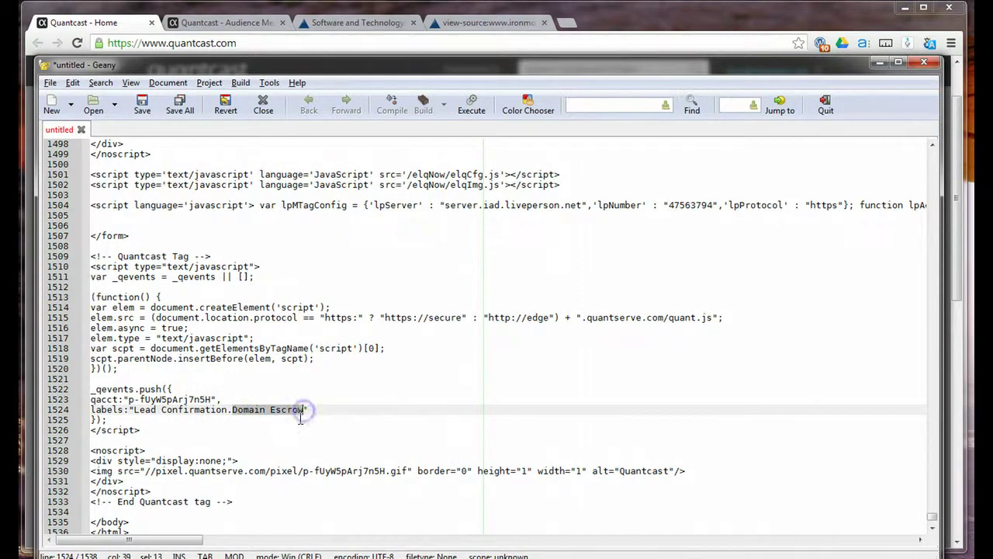
left_click_drag(301, 420, 255, 413)
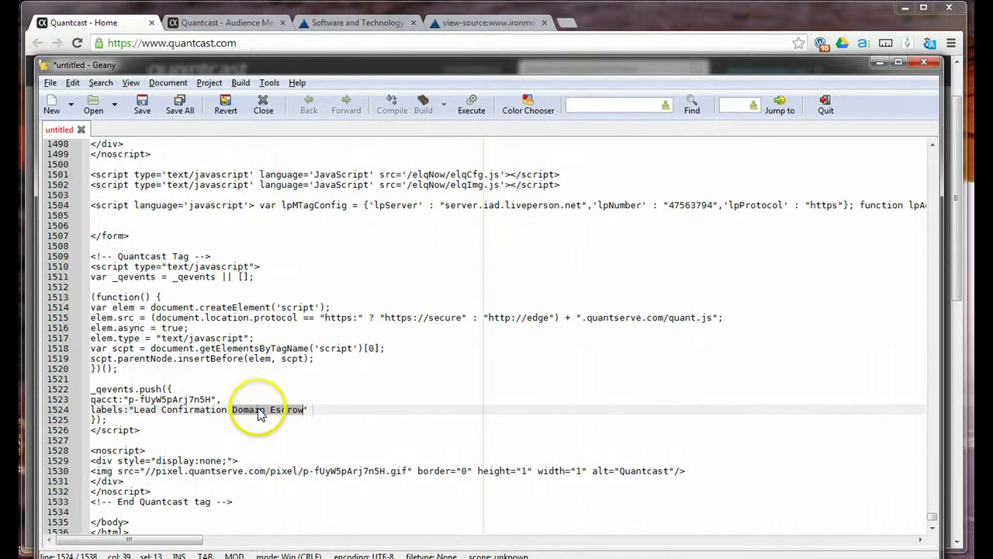
left_click(260, 411)
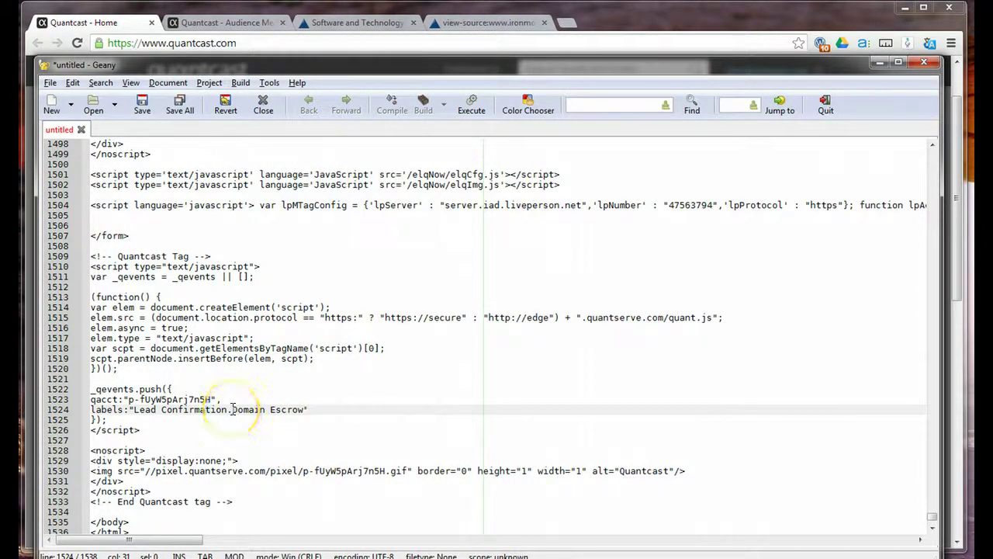
left_click_drag(232, 409, 308, 411)
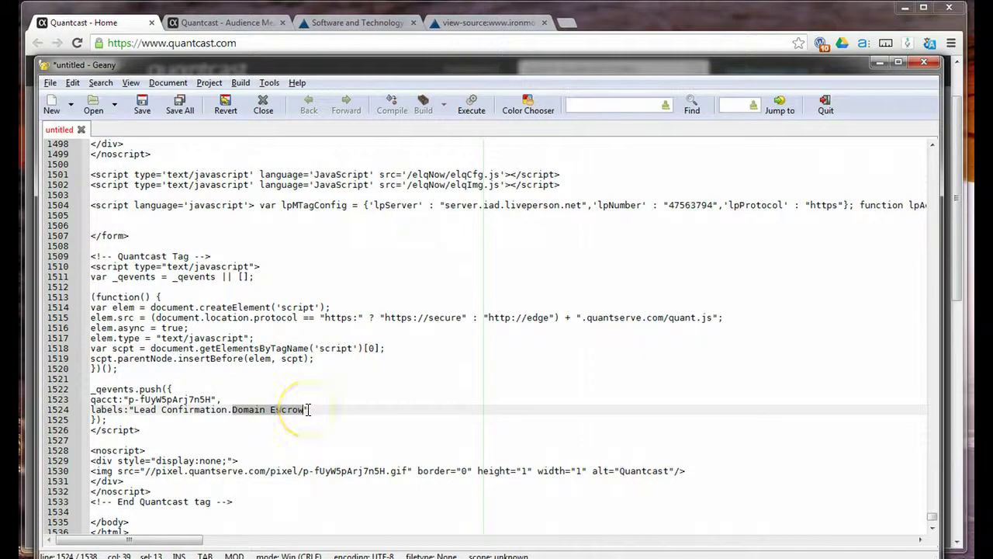
left_click(306, 409)
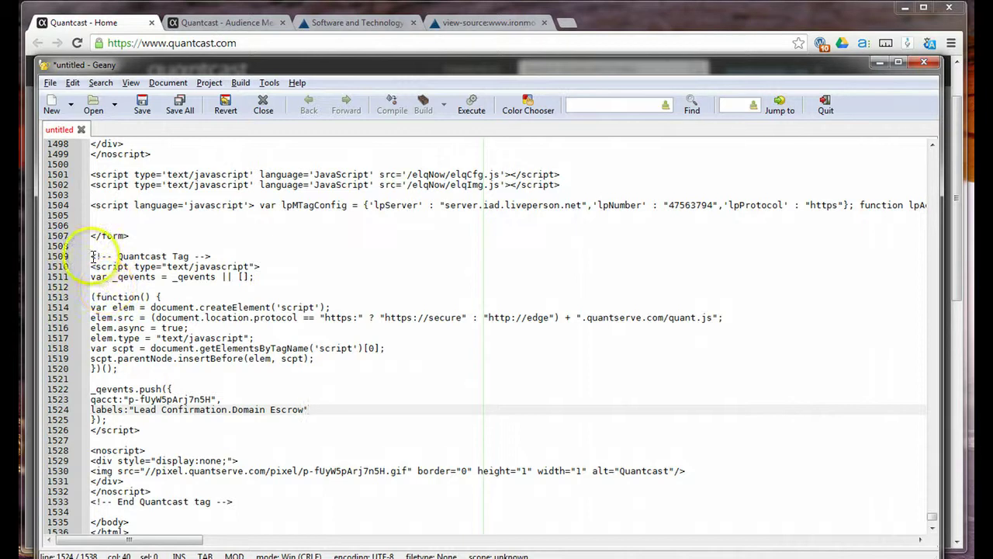
Step: Review the Quantcast tag down to the closing body tag and delete its optional labels line
left_click_drag(90, 256, 118, 510)
left_click(102, 522)
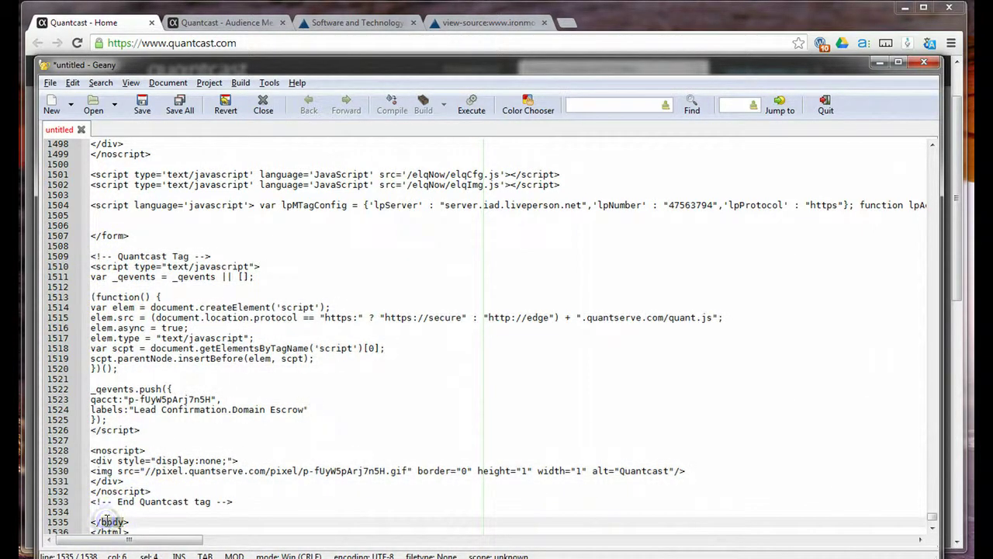
triple_click(133, 409)
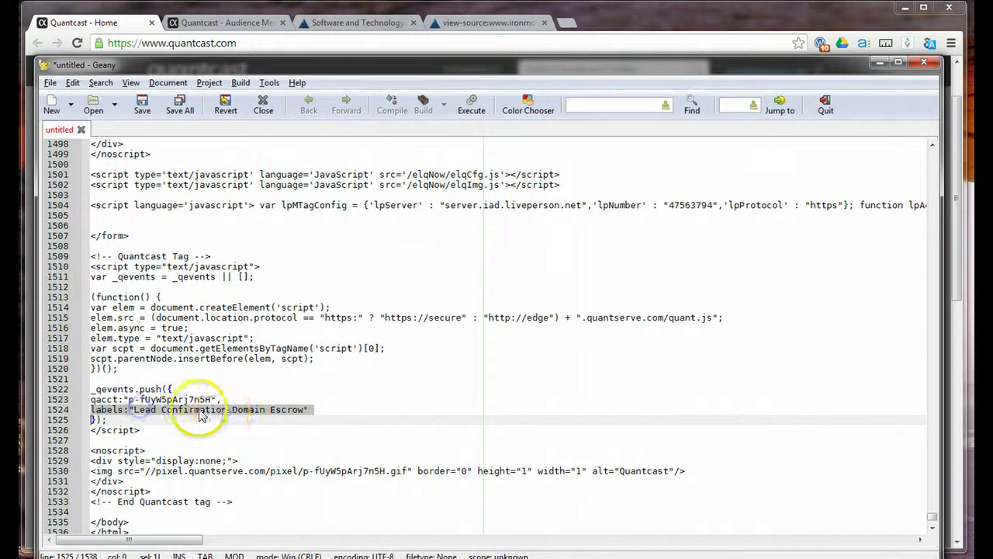
key("Delete")
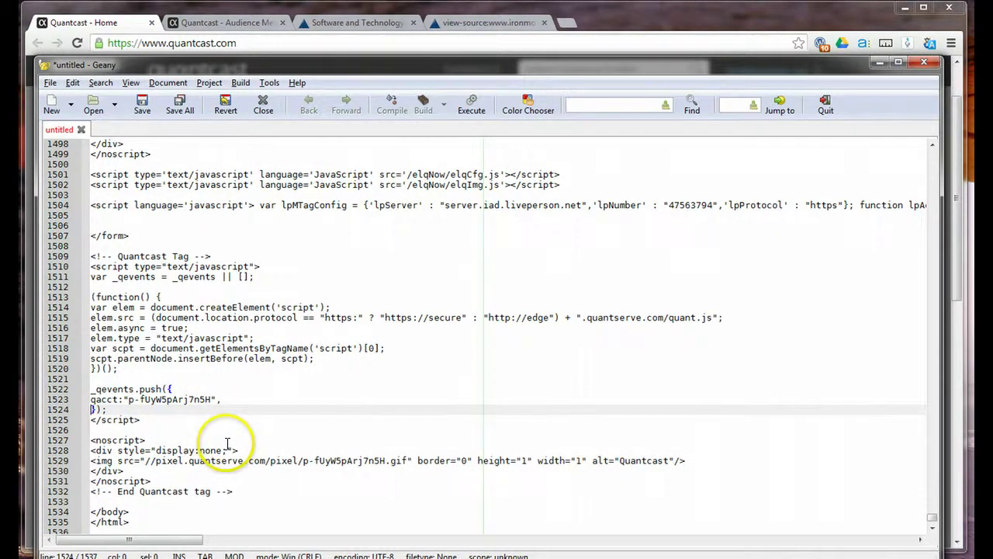
left_click(223, 399)
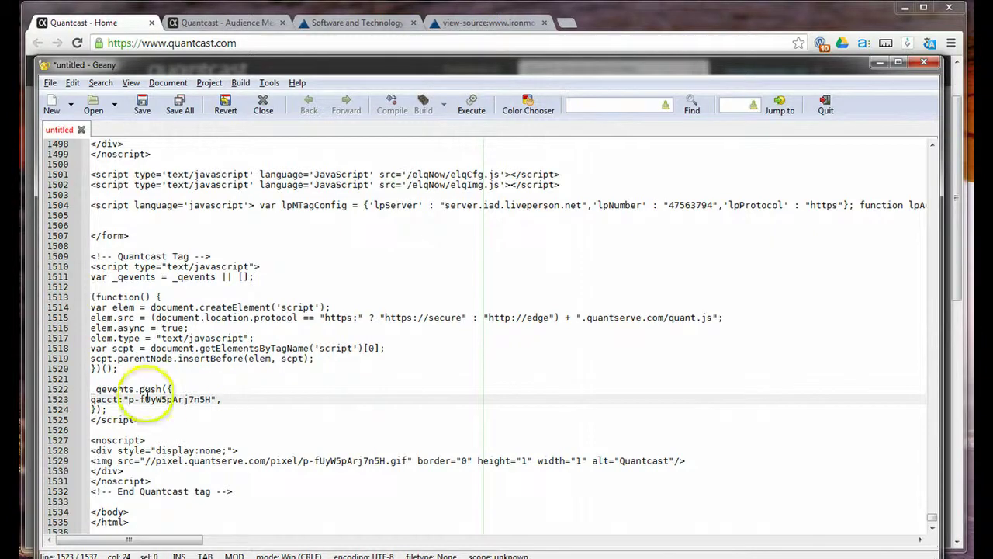
Step: Review the qacct line in the Quantcast tag and close the text editor holding the untitled file
left_click_drag(93, 396, 92, 404)
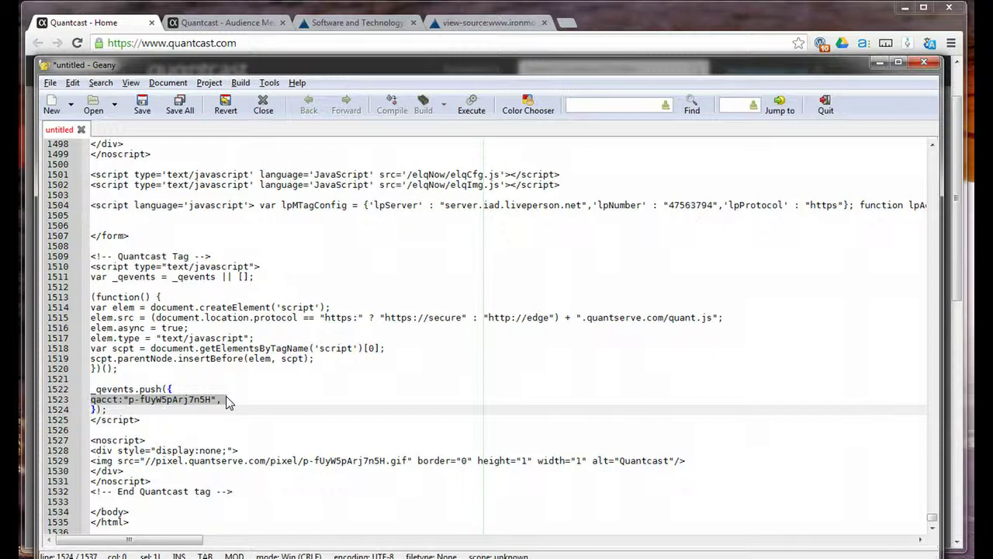
left_click(106, 399)
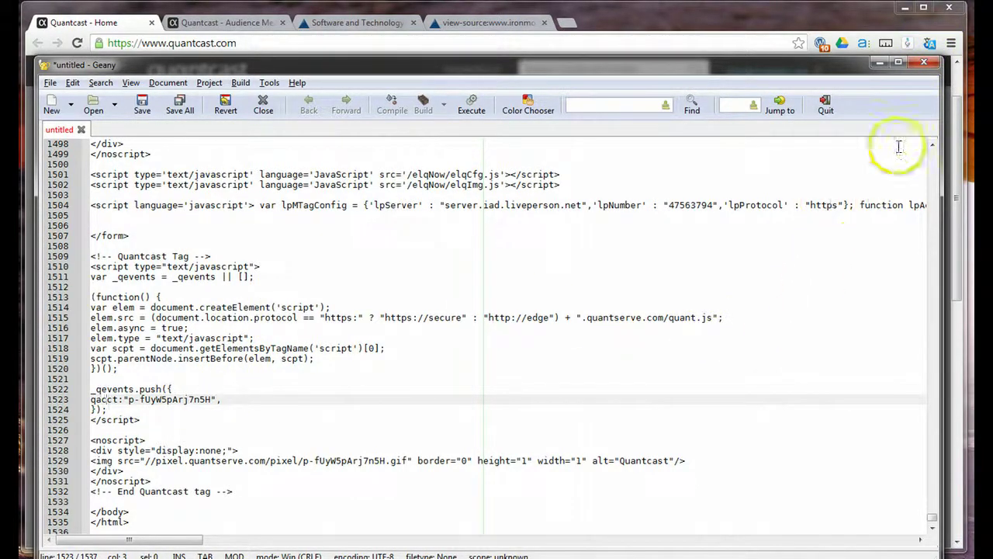
left_click(917, 64)
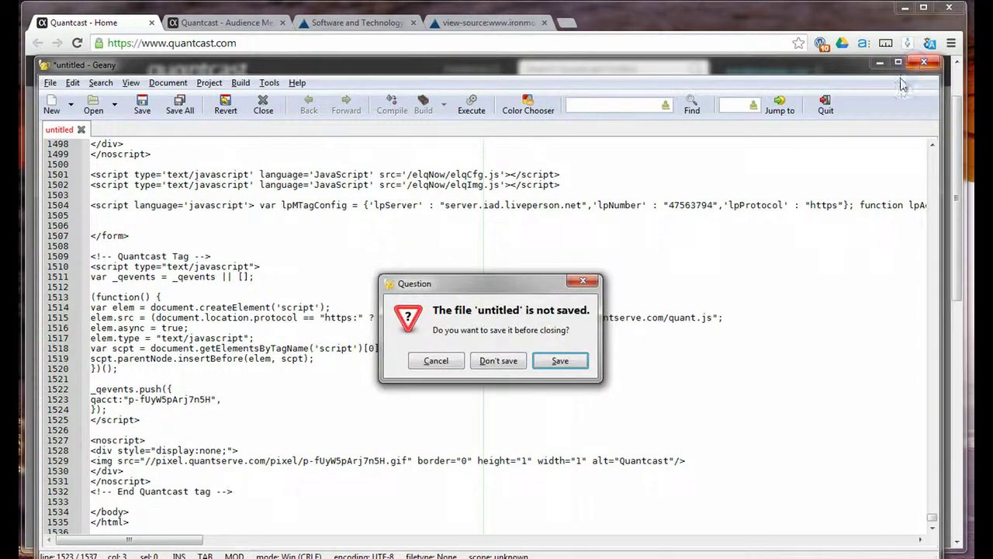